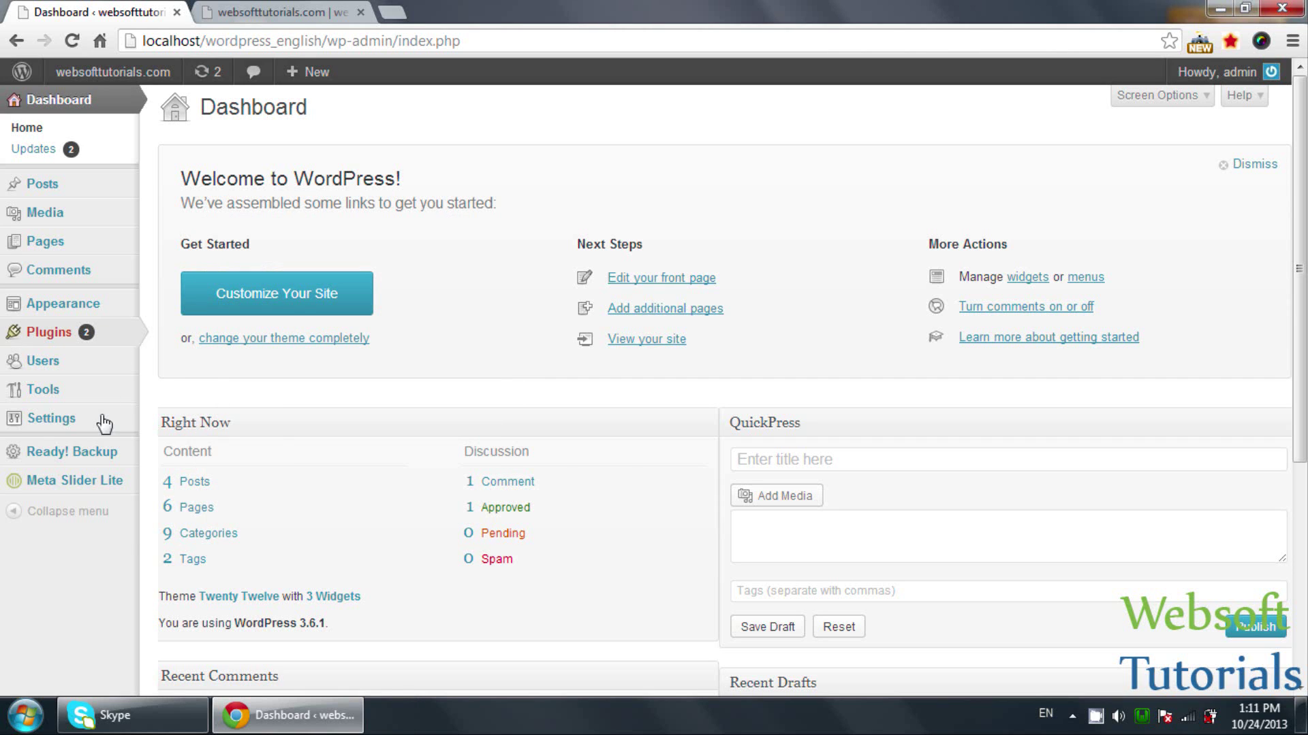
Step: From the Dashboard, bring up the Settings flyout listing General, Writing, Reading and other sections
mouse_move(106, 430)
Step: Open General Settings and compare the site title and tagline with the live front page
mouse_move(61, 418)
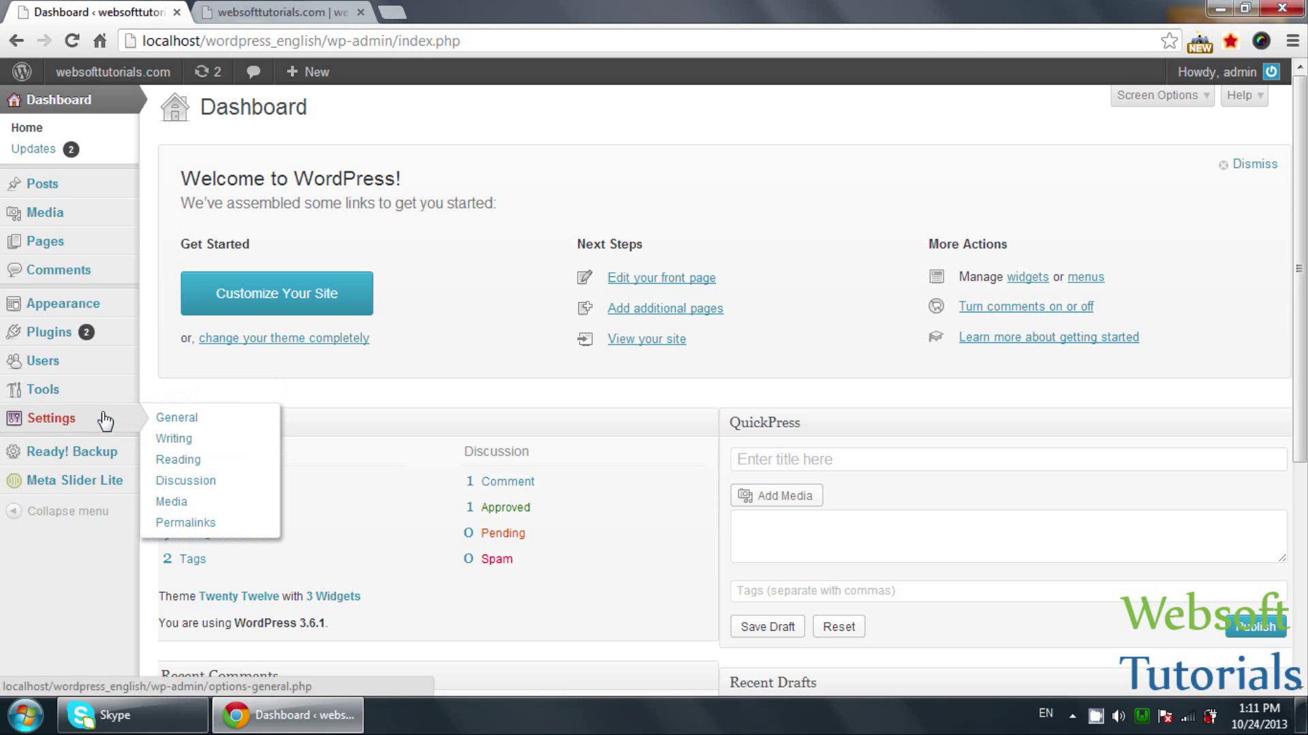
left_click(204, 428)
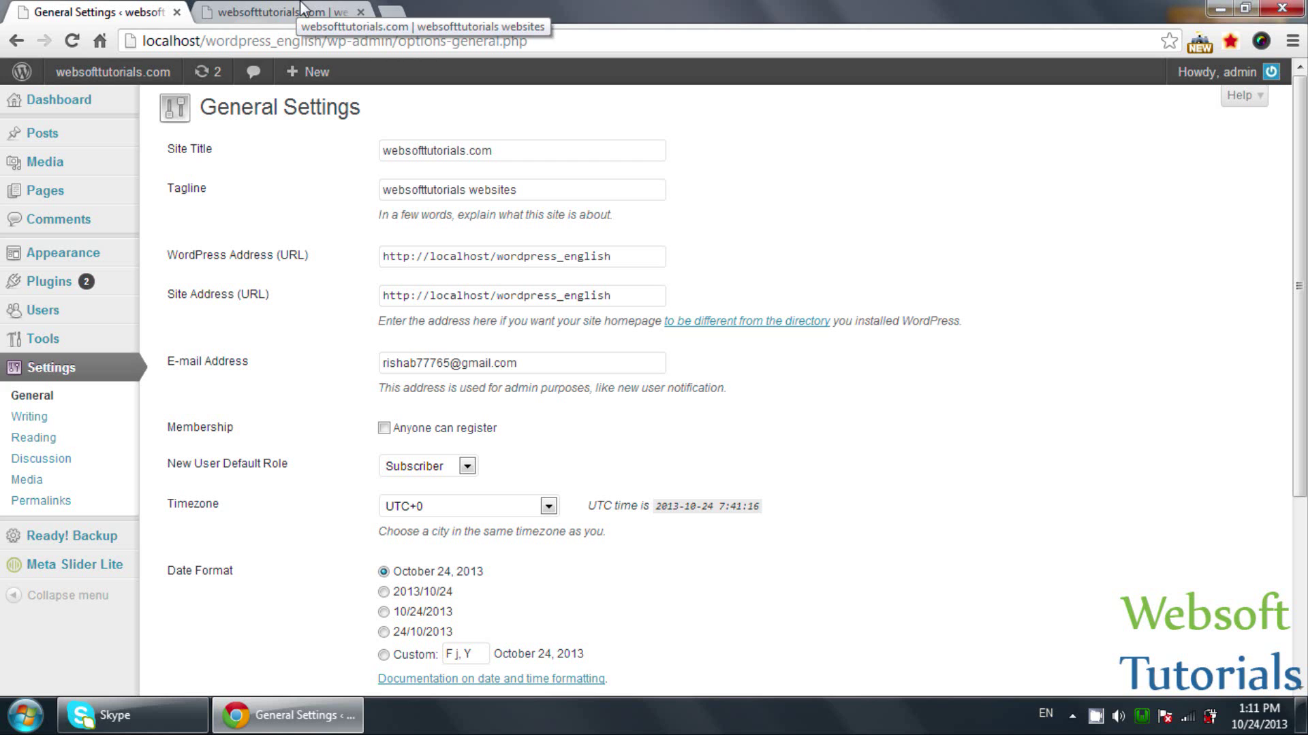
left_click_drag(519, 152, 411, 150)
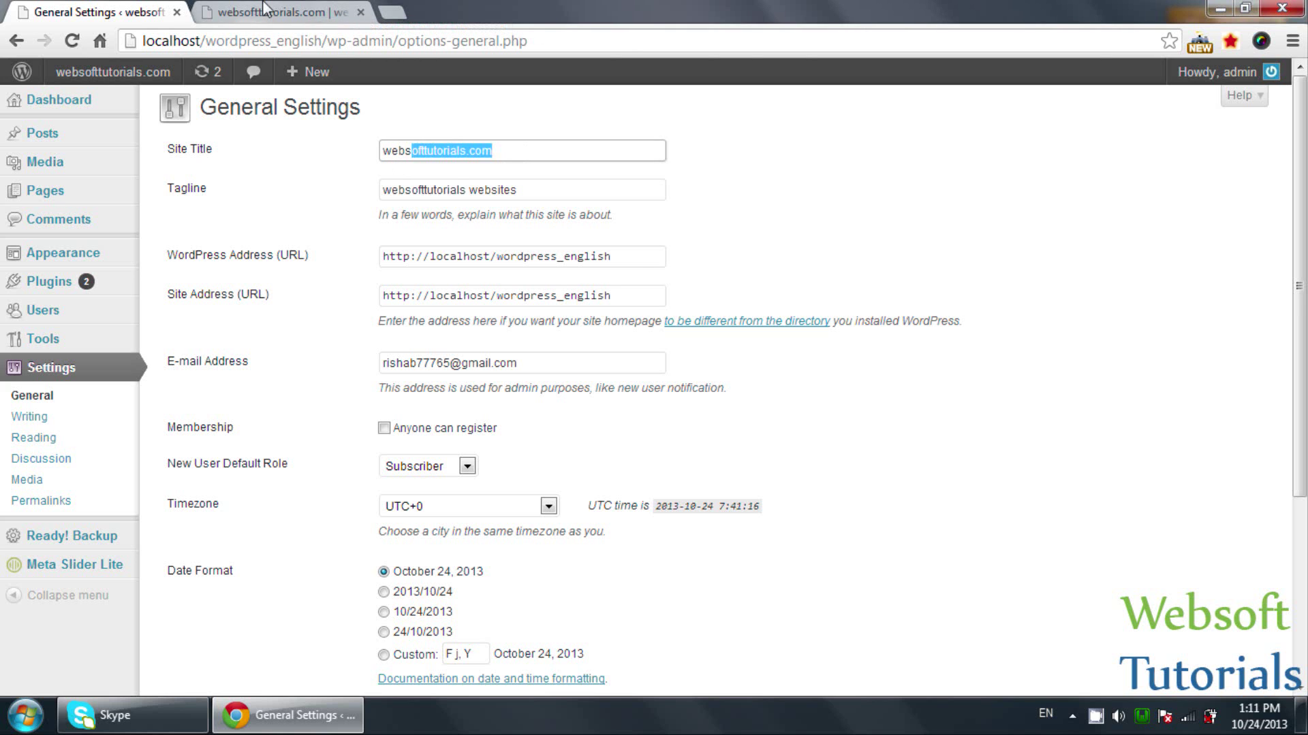
left_click(264, 8)
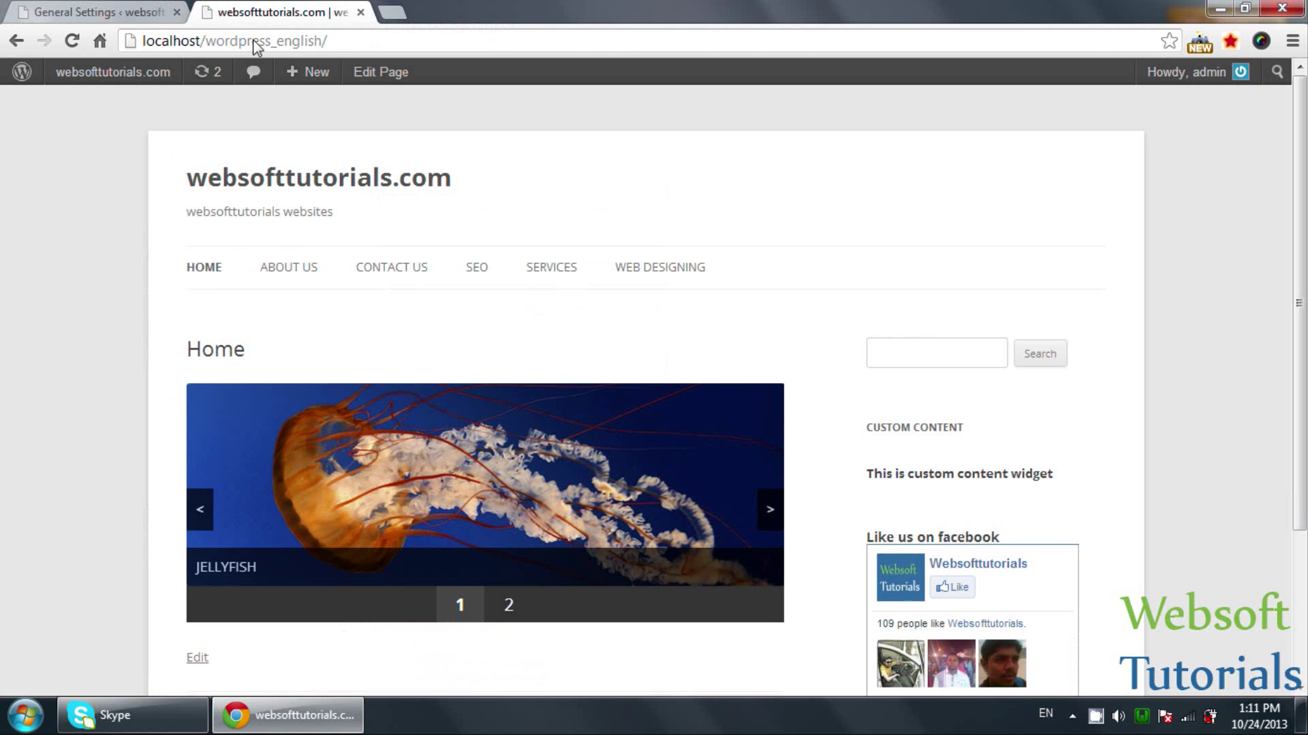
left_click(111, 10)
left_click_drag(542, 199, 368, 193)
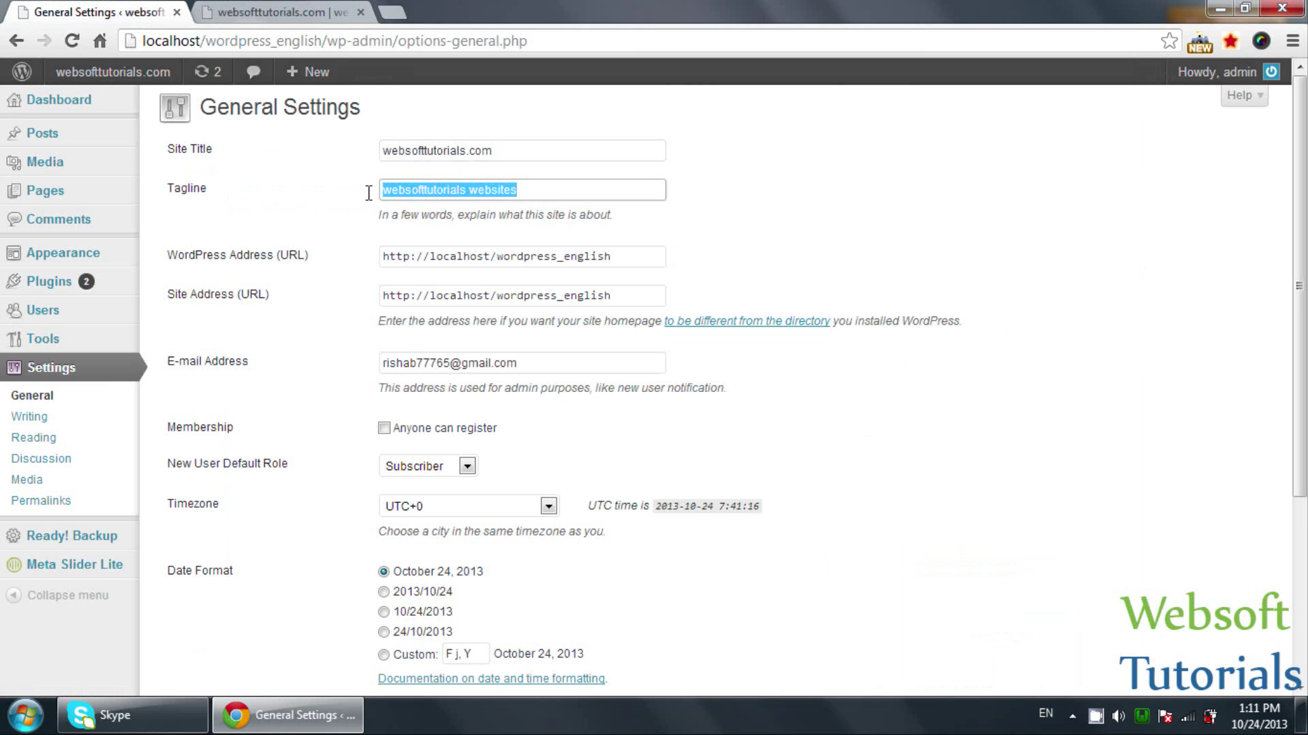
left_click(265, 8)
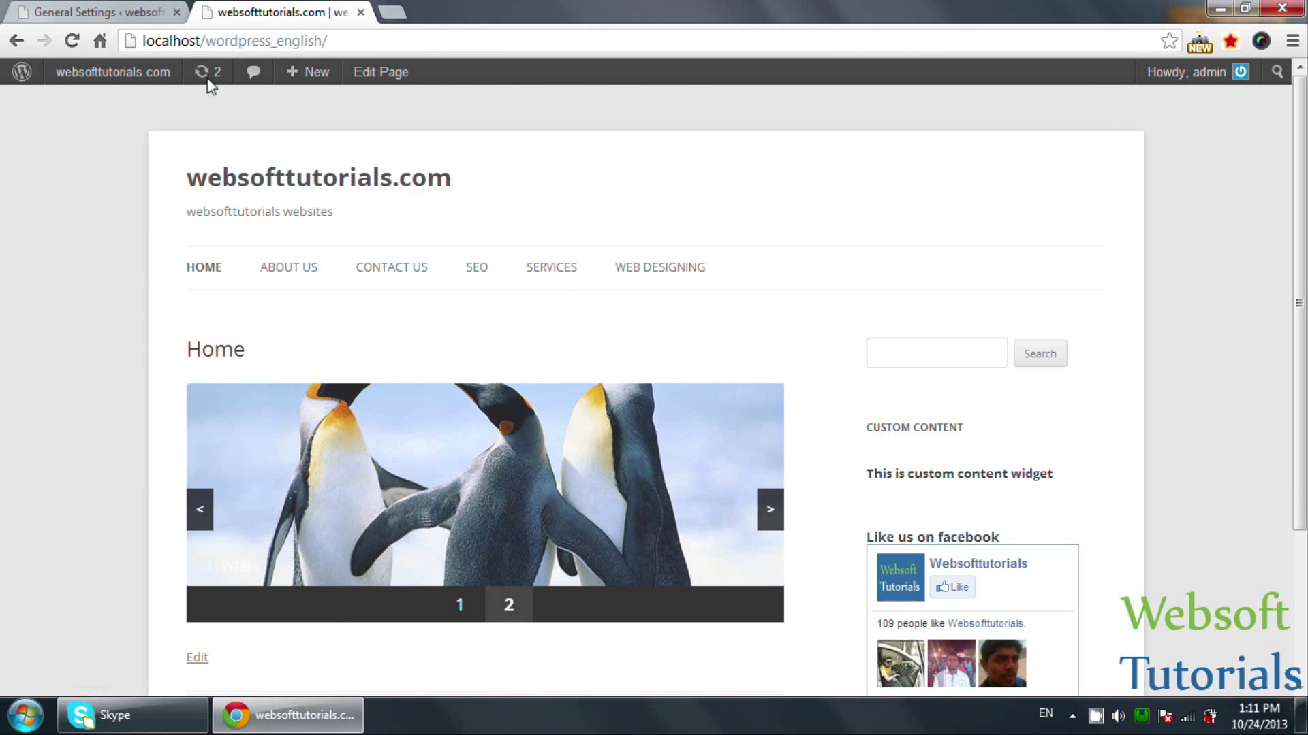
left_click(157, 12)
Step: Replace 'websites' in the tagline with 'First website', save, and reload the front page to confirm
left_click(507, 193)
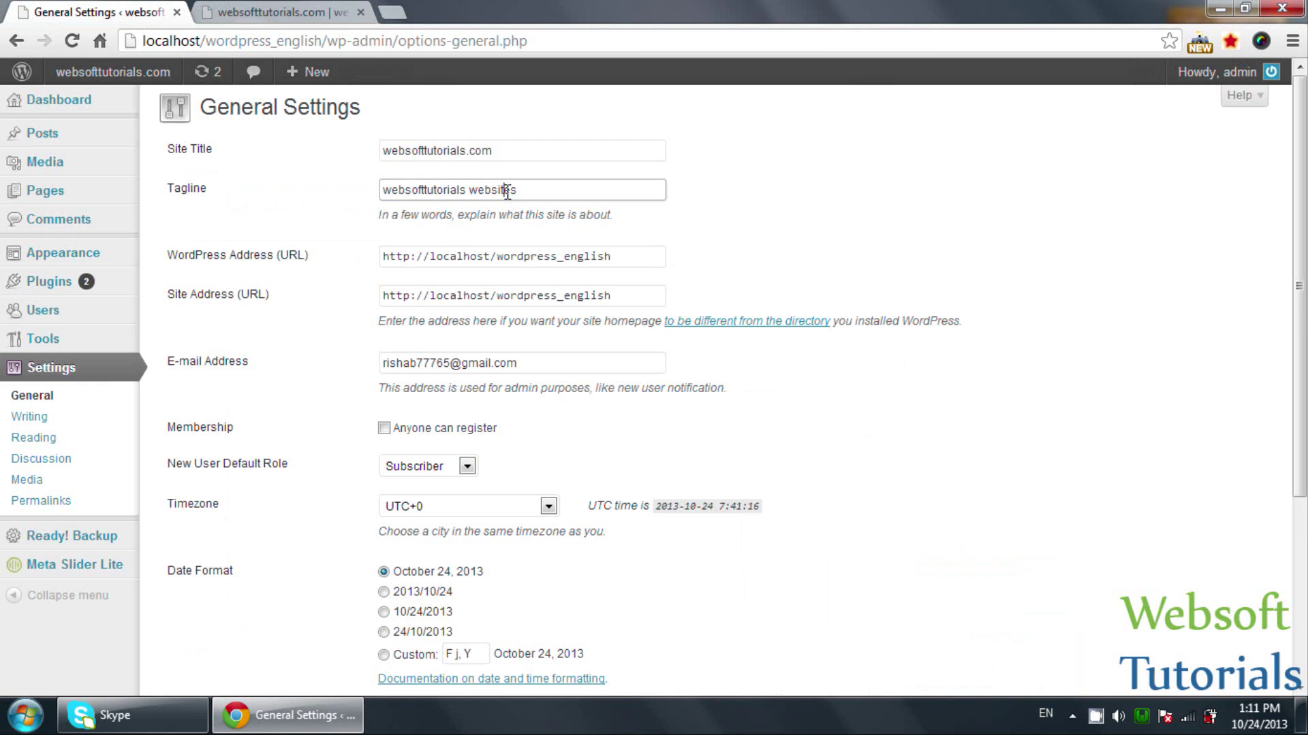
double_click(507, 192)
type("First website")
scroll(321, 317, "down", 4)
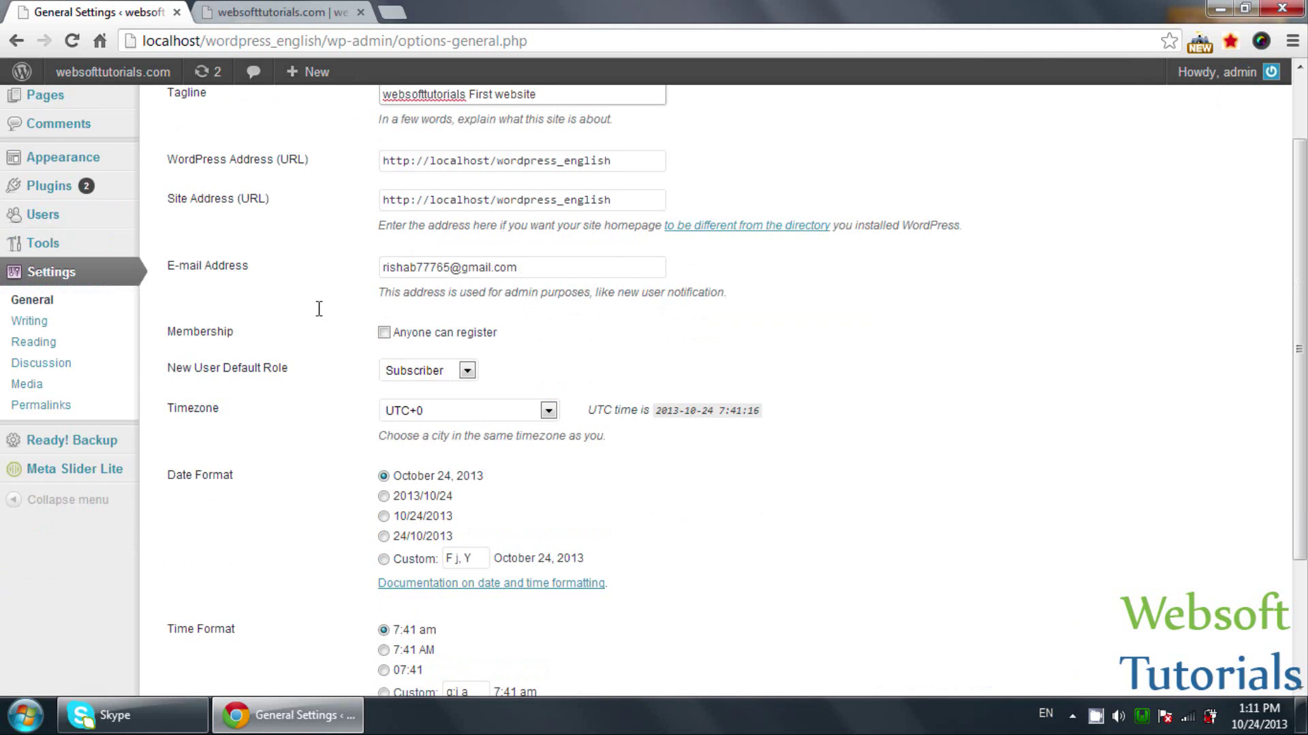
left_click(204, 603)
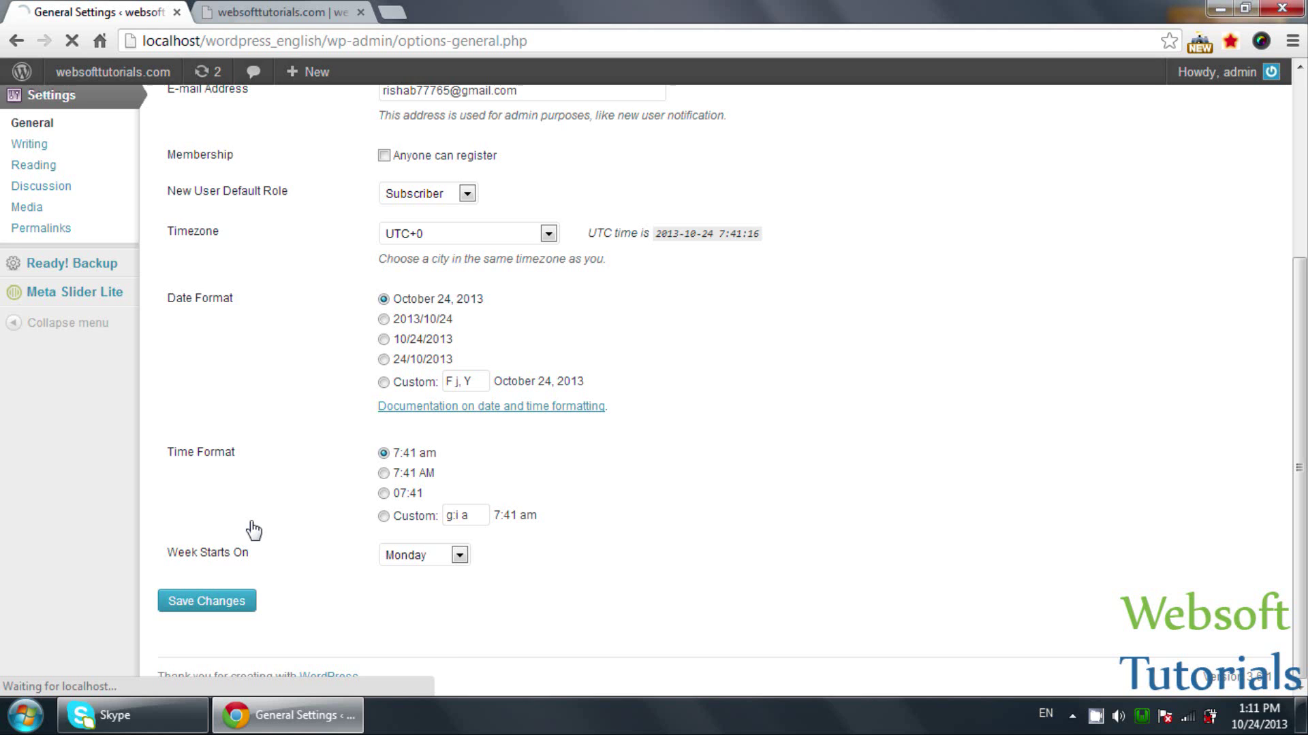
left_click(275, 12)
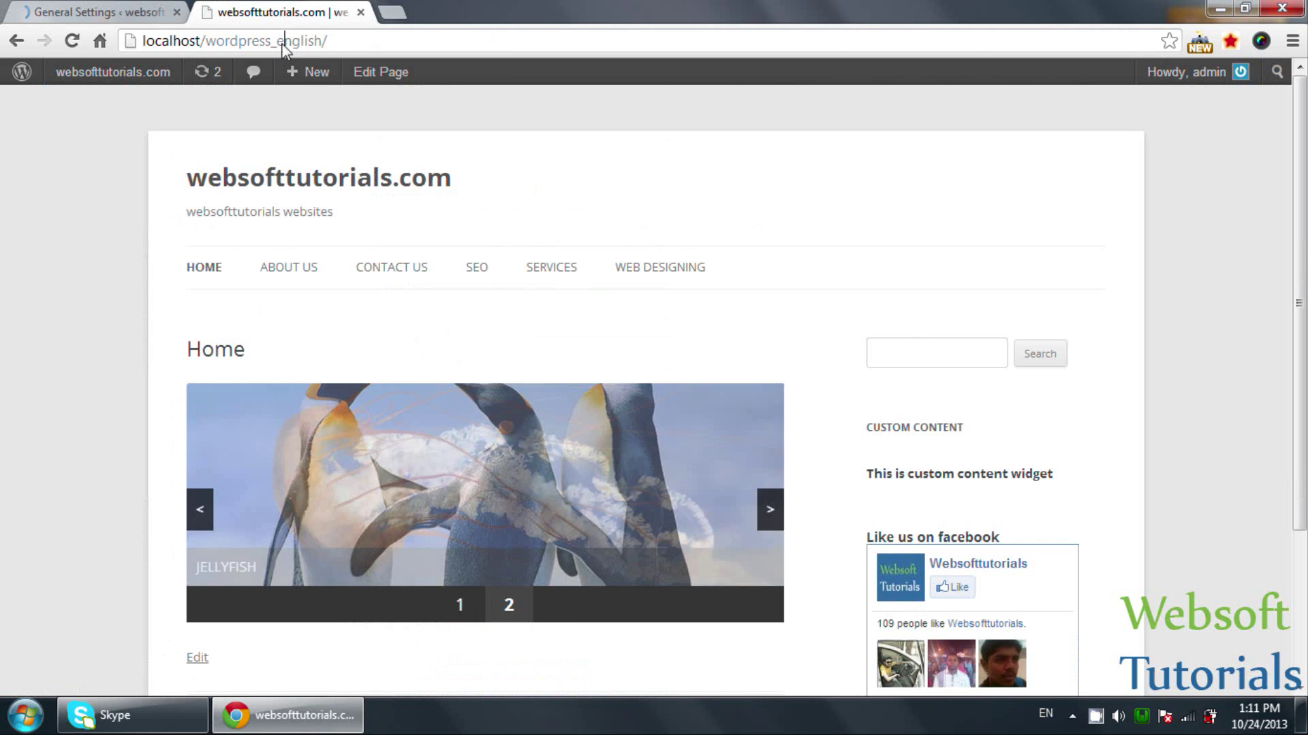
key("F5")
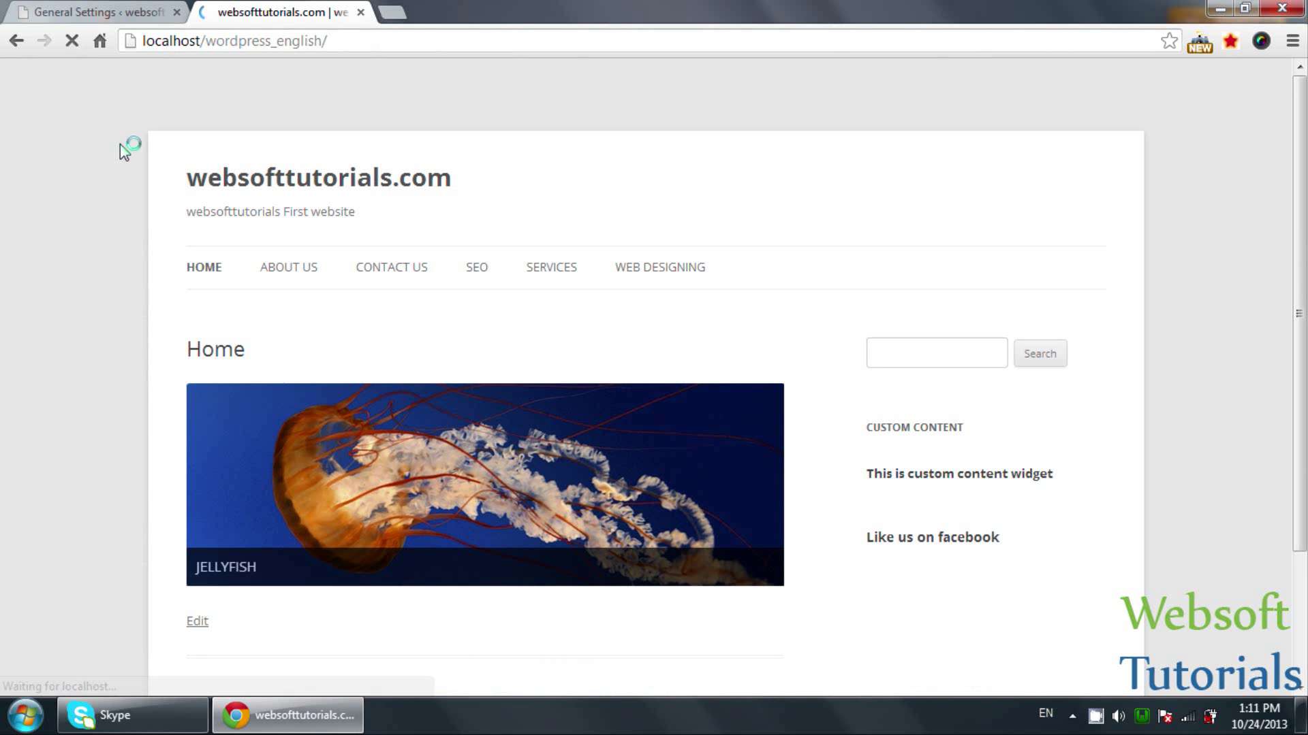
left_click(116, 11)
left_click(495, 204)
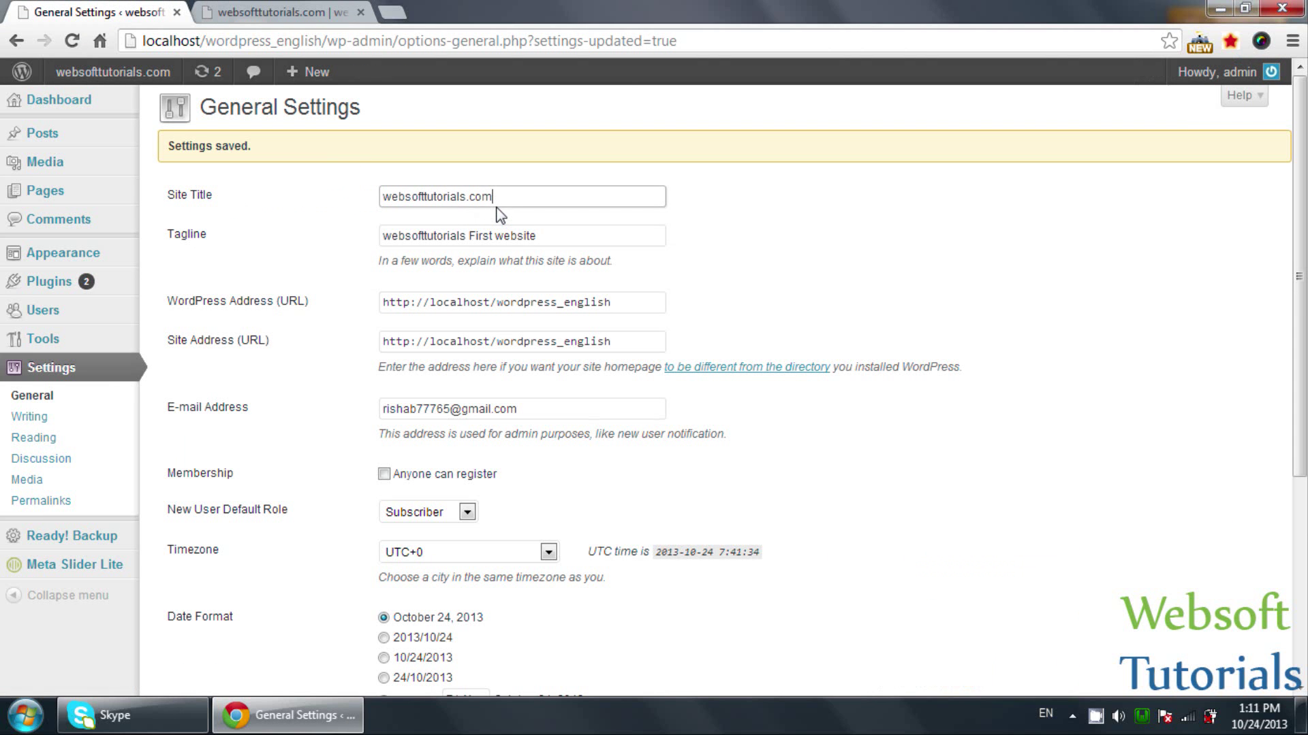
scroll(323, 288, "down", 2)
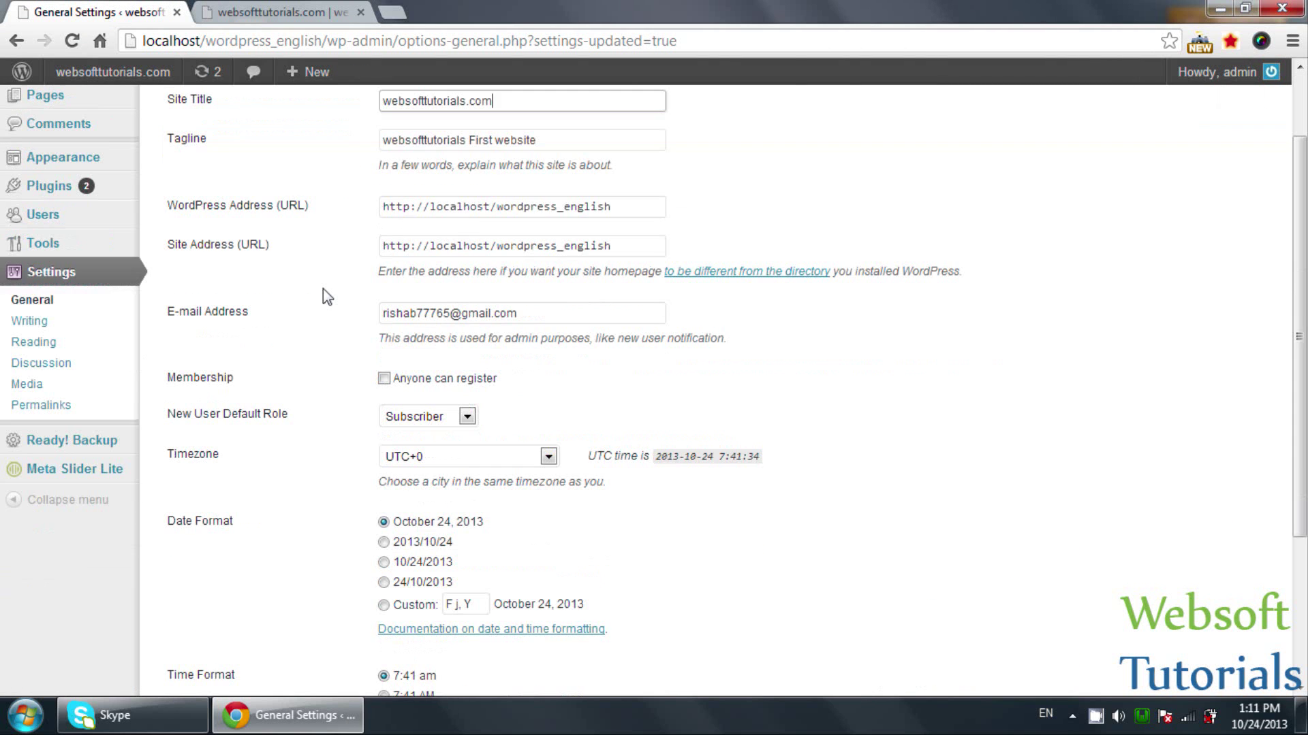
left_click(385, 245)
left_click_drag(515, 240, 641, 247)
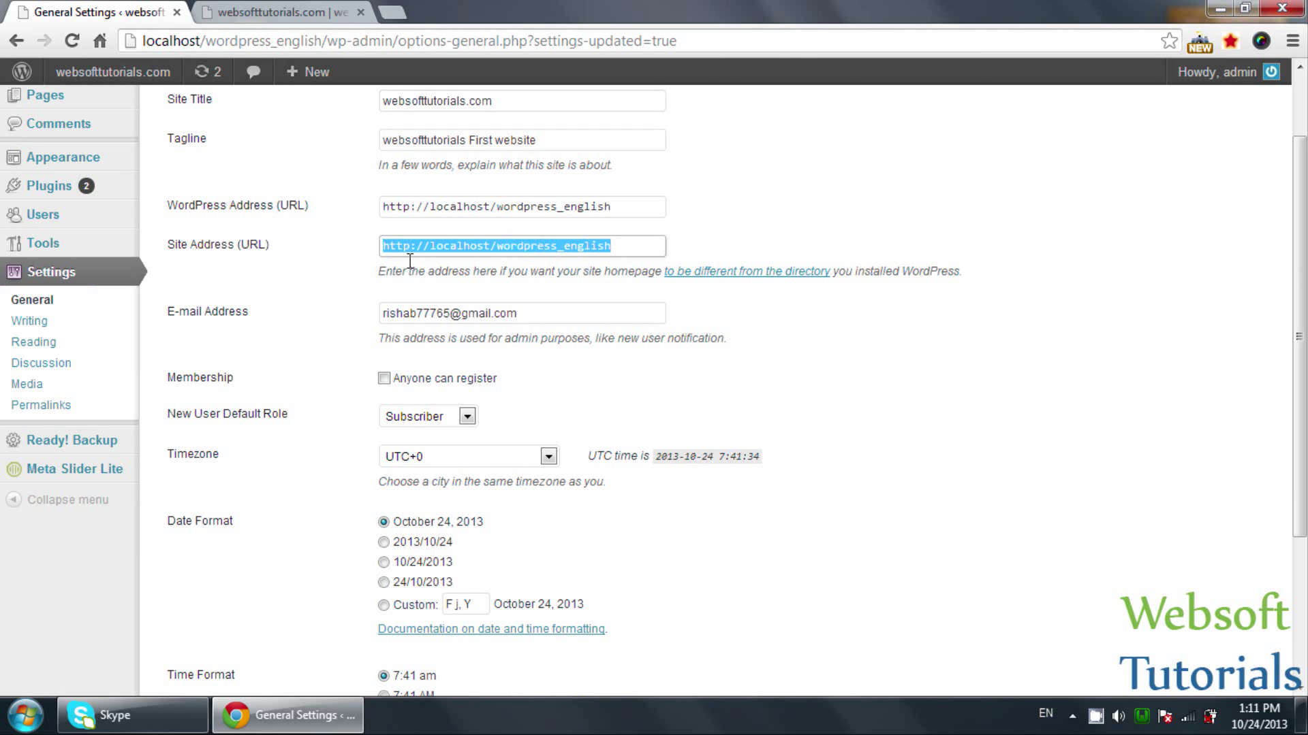
left_click(267, 299)
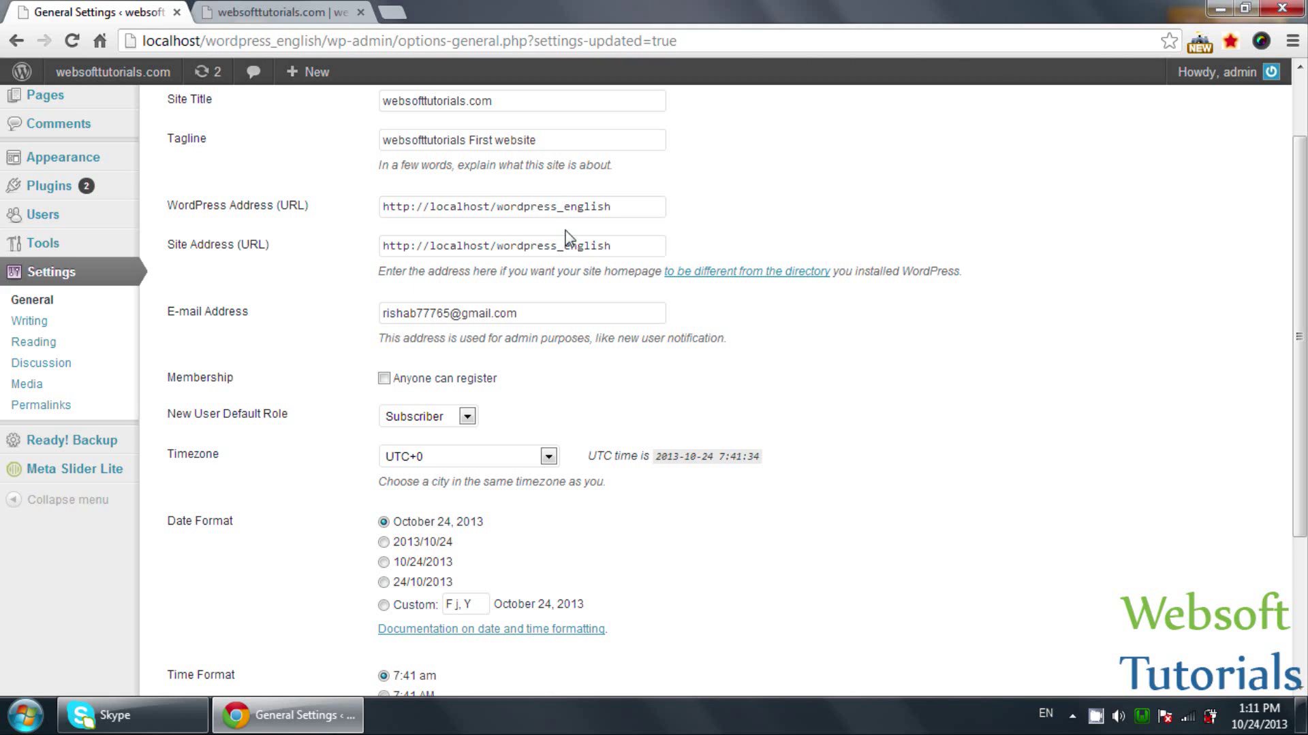
left_click_drag(607, 245, 314, 246)
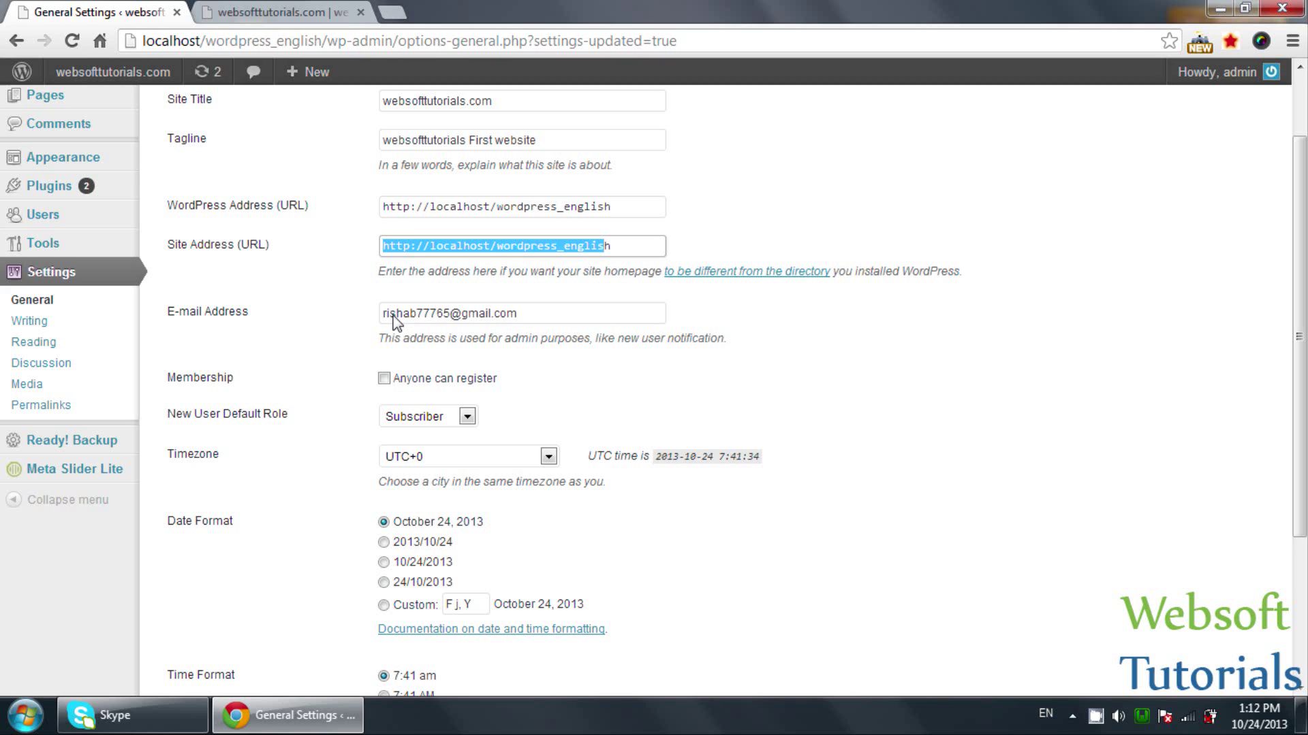
left_click_drag(516, 320, 350, 314)
left_click(342, 317)
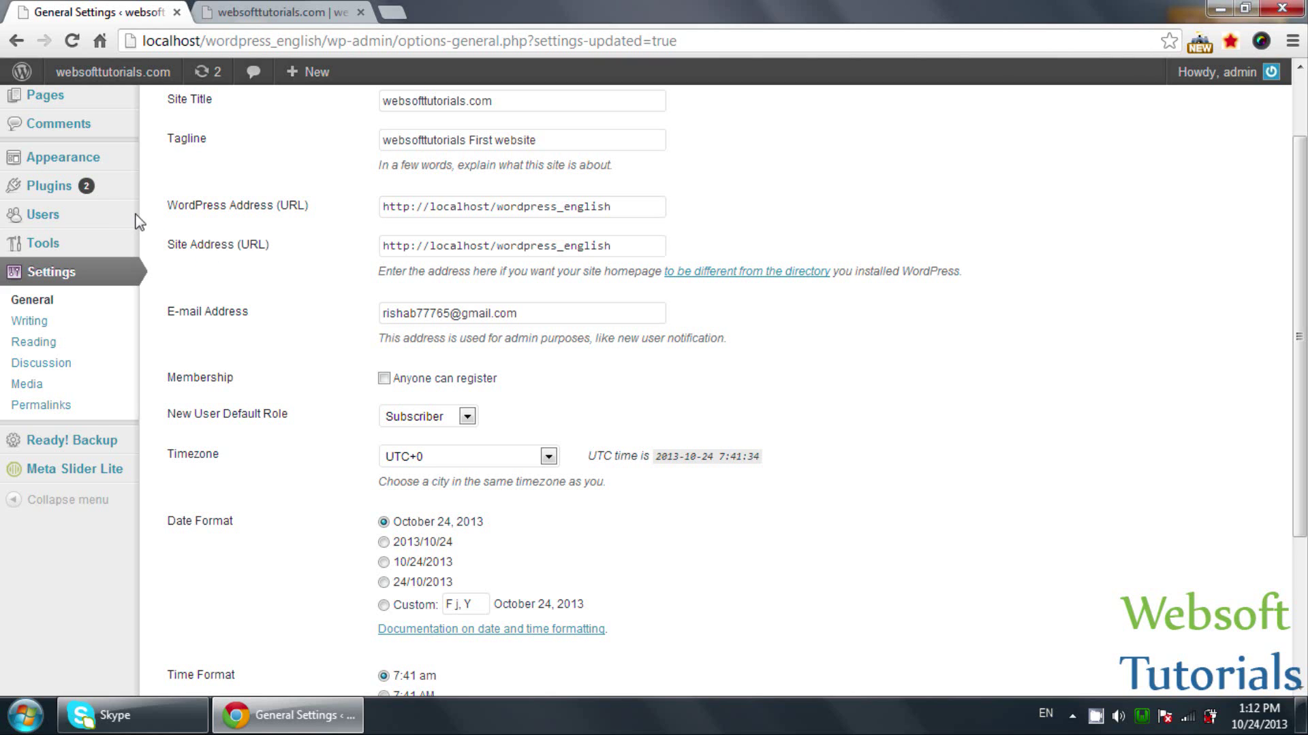
mouse_move(114, 216)
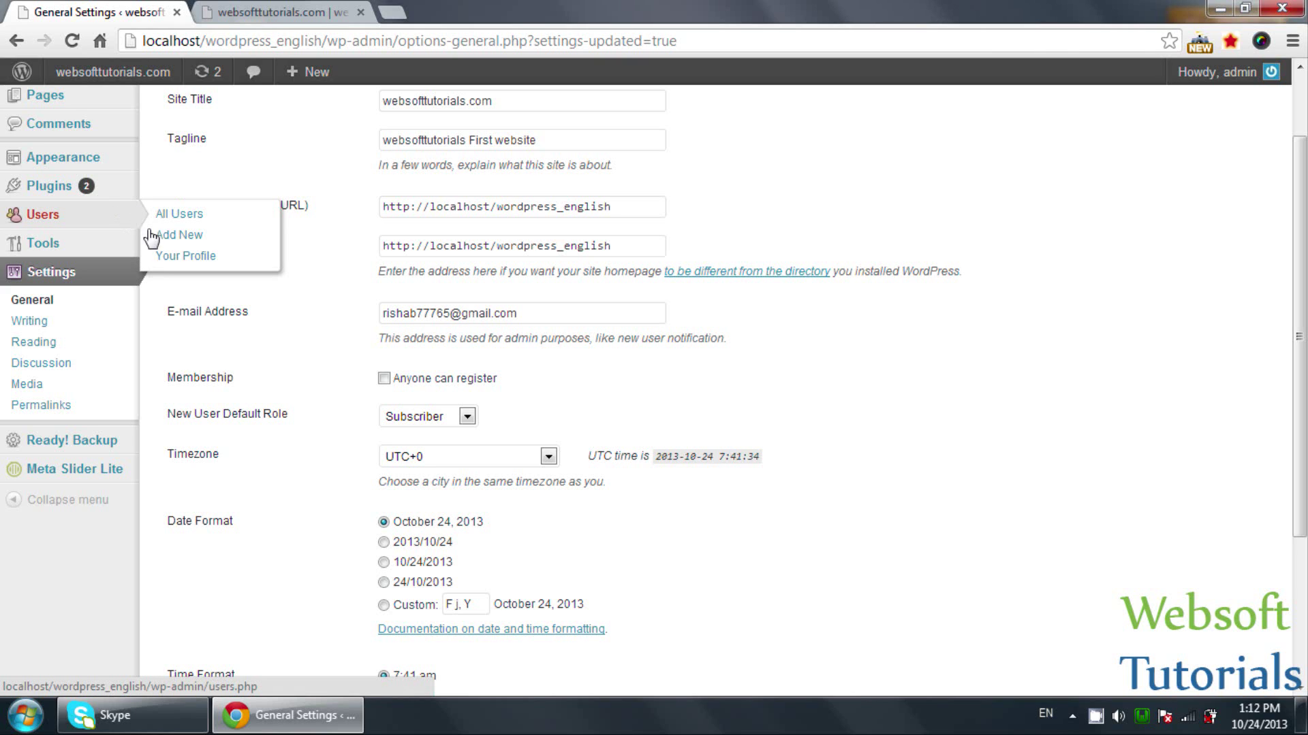
left_click(384, 378)
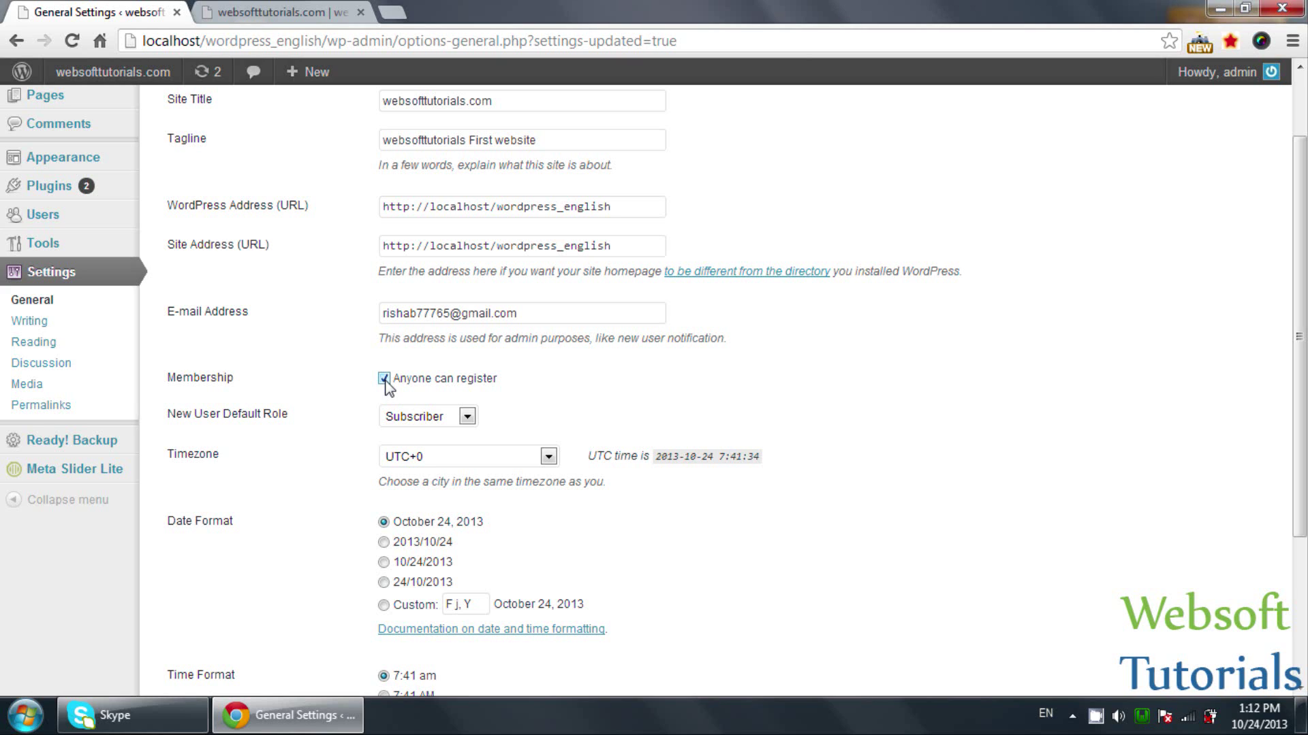
left_click(385, 379)
scroll(338, 385, "down", 3)
scroll(338, 385, "up", 5)
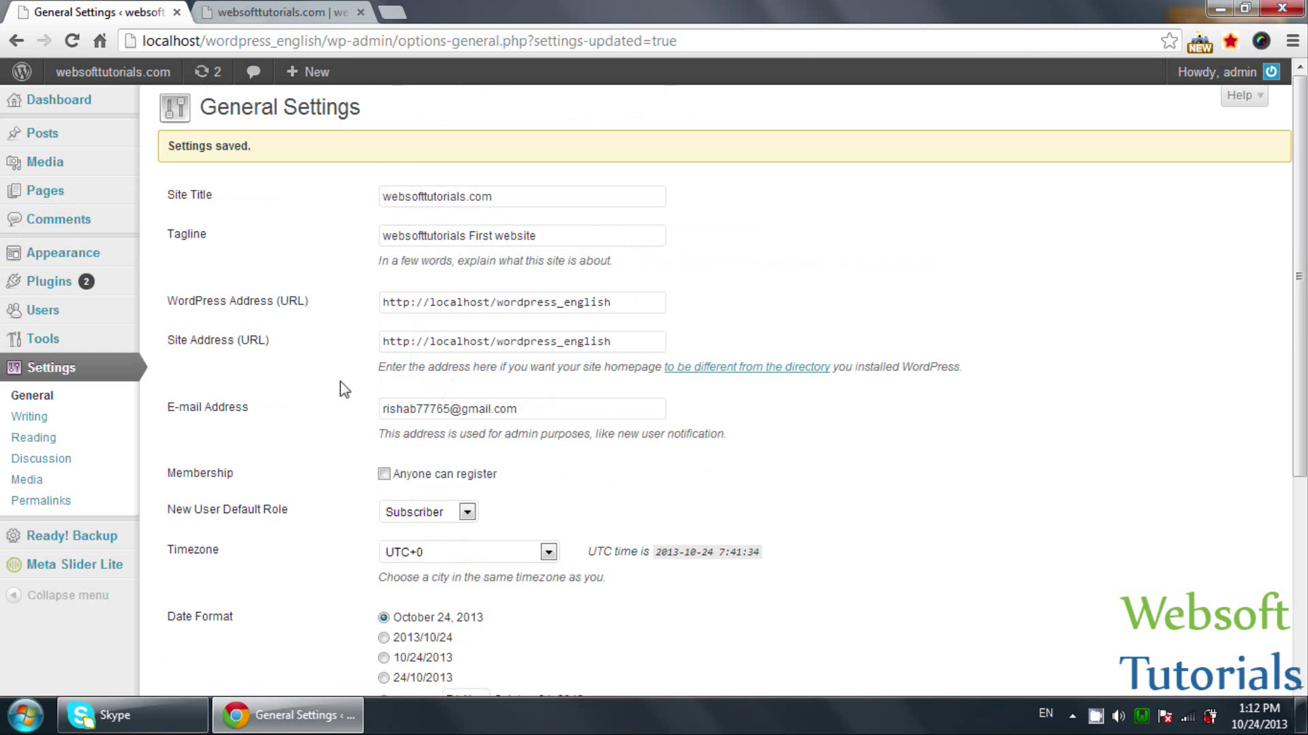
Step: Set Reading Settings' front page to 'Your latest posts' and save
left_click(111, 435)
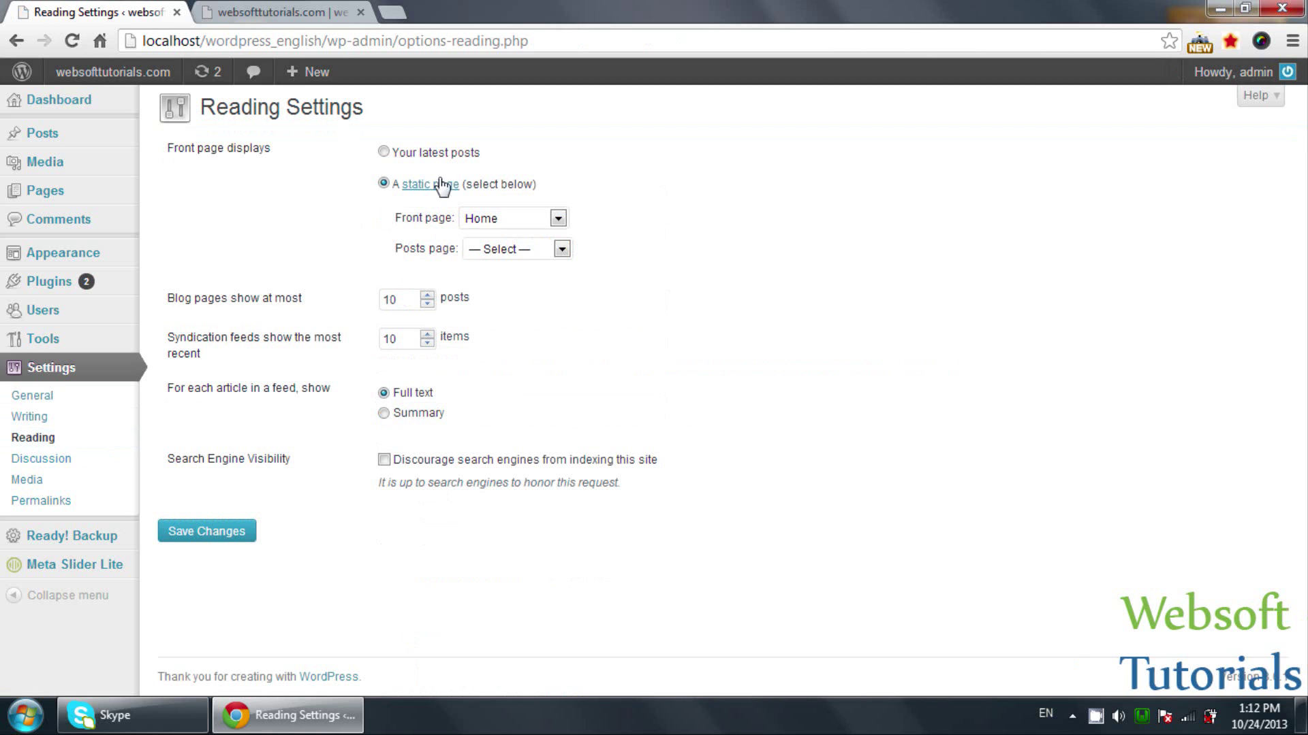
left_click(384, 152)
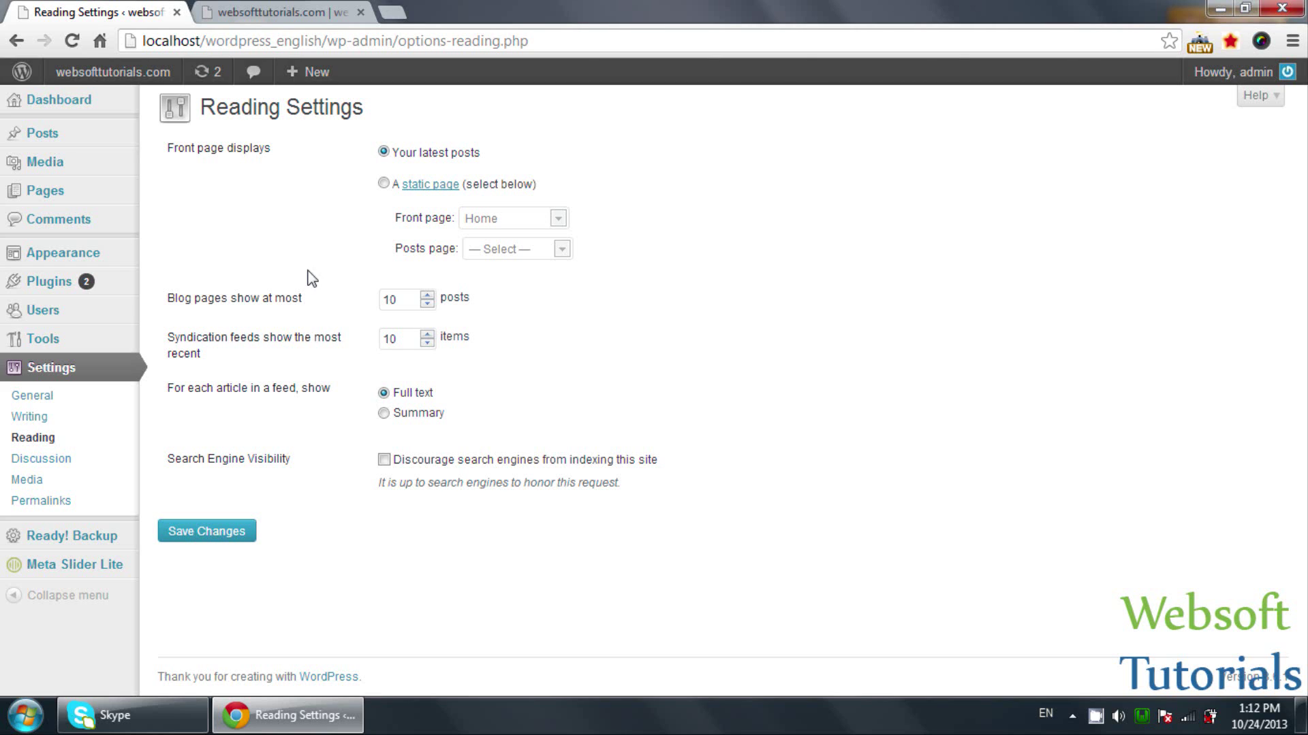
left_click(242, 541)
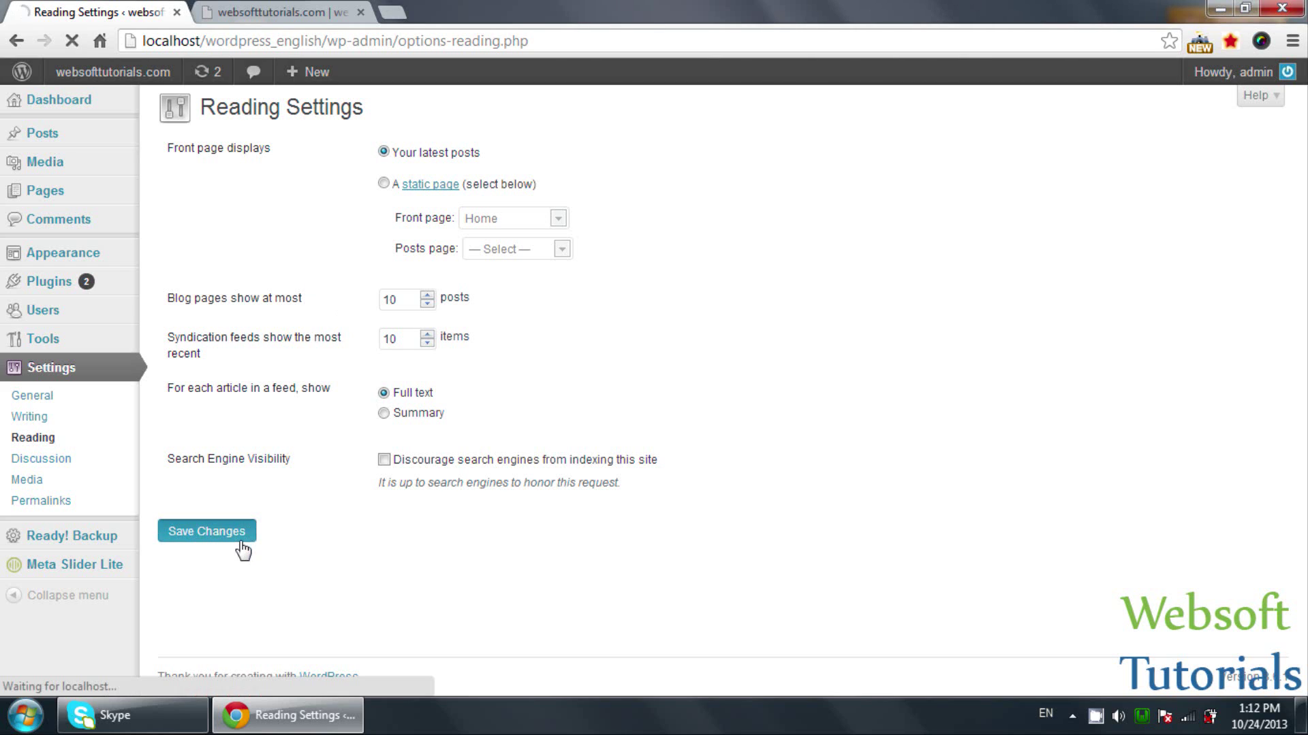
left_click(267, 15)
key("ctrl+shift+Tab")
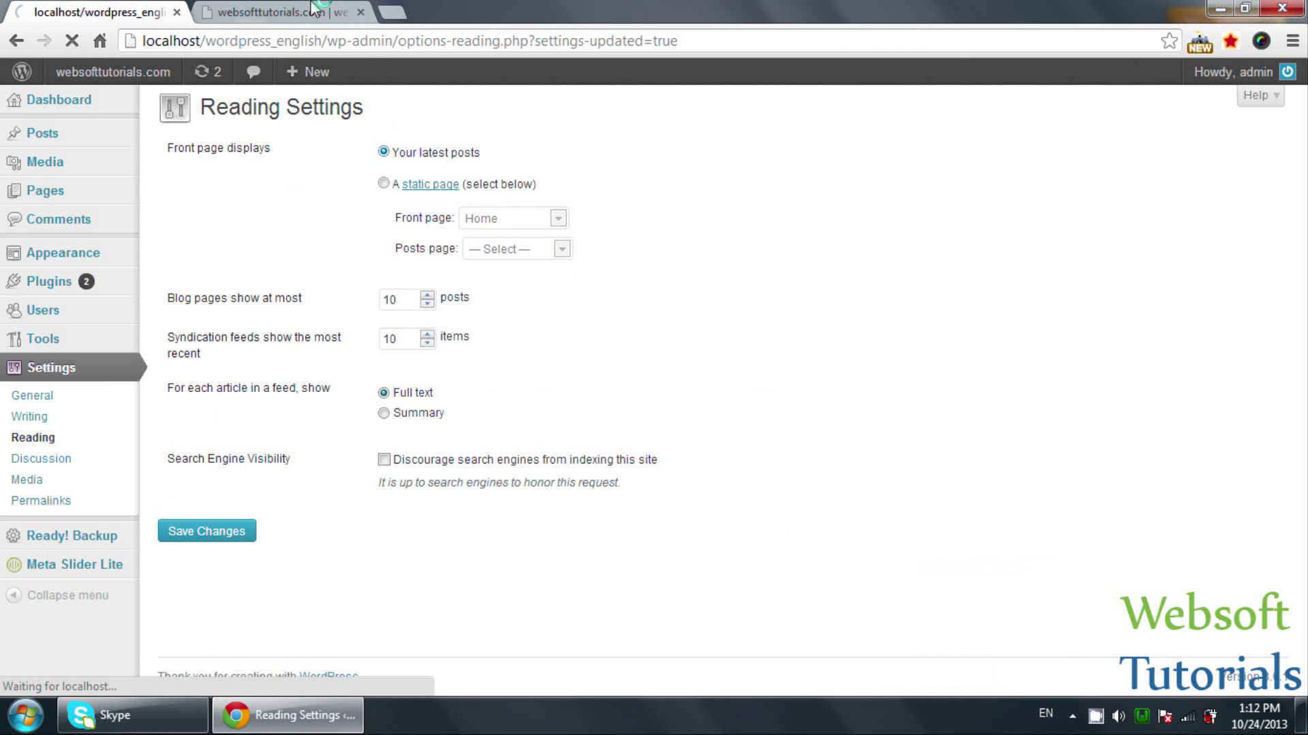
Step: Scroll through the live site's front page, currently showing the latest posts
key("ctrl+Tab")
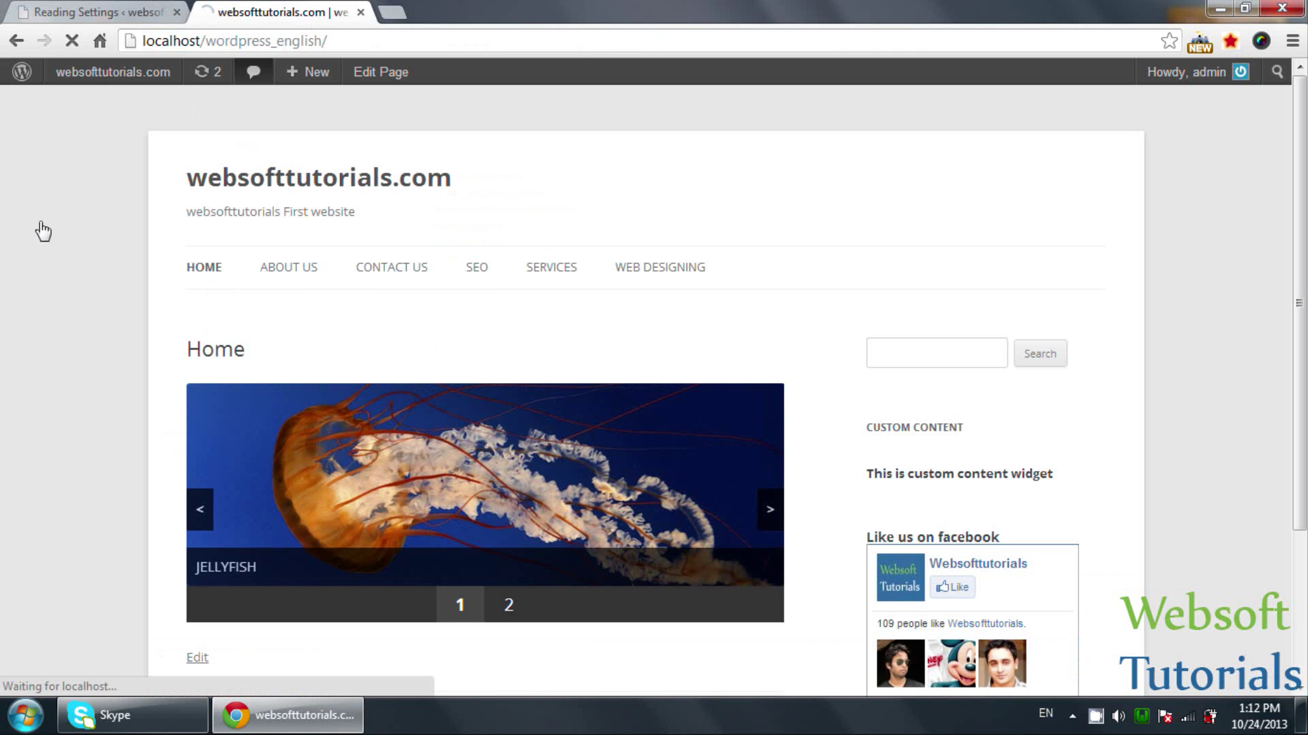
scroll(40, 222, "down", 5)
scroll(40, 222, "down", 7)
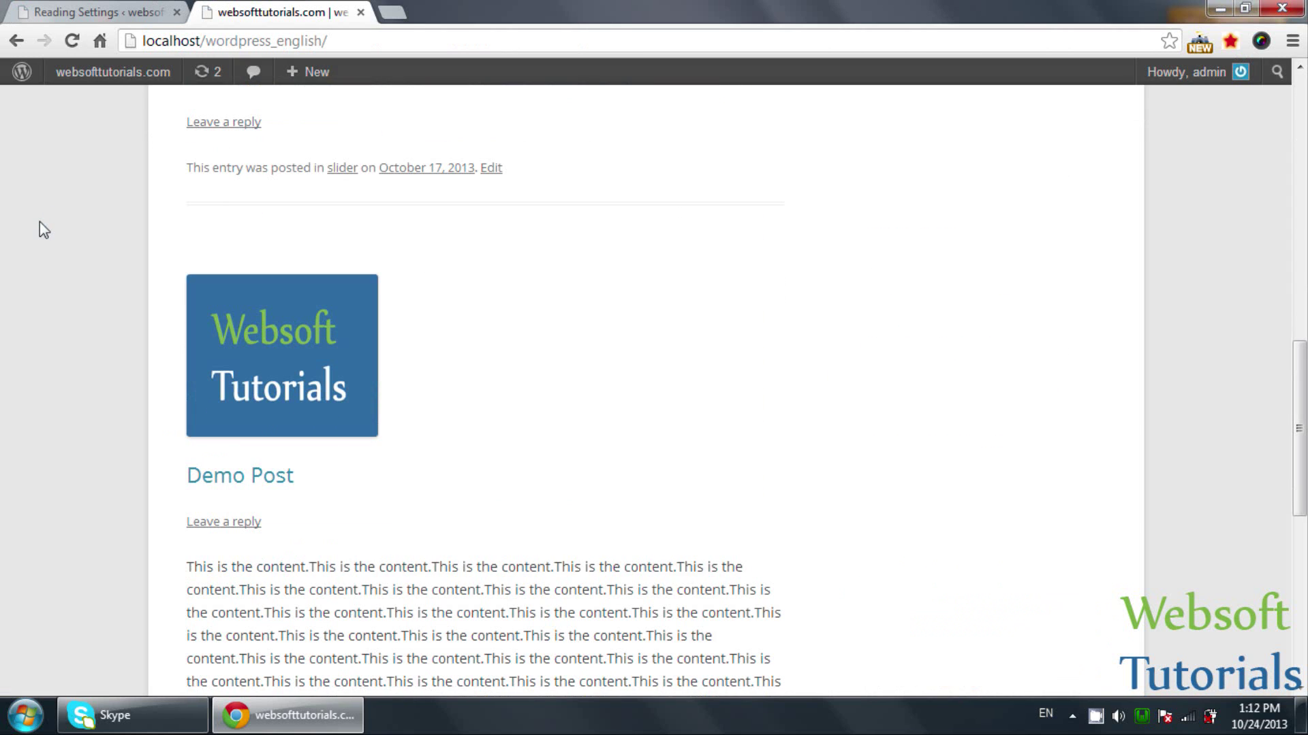
scroll(87, 322, "down", 5)
scroll(87, 322, "up", 17)
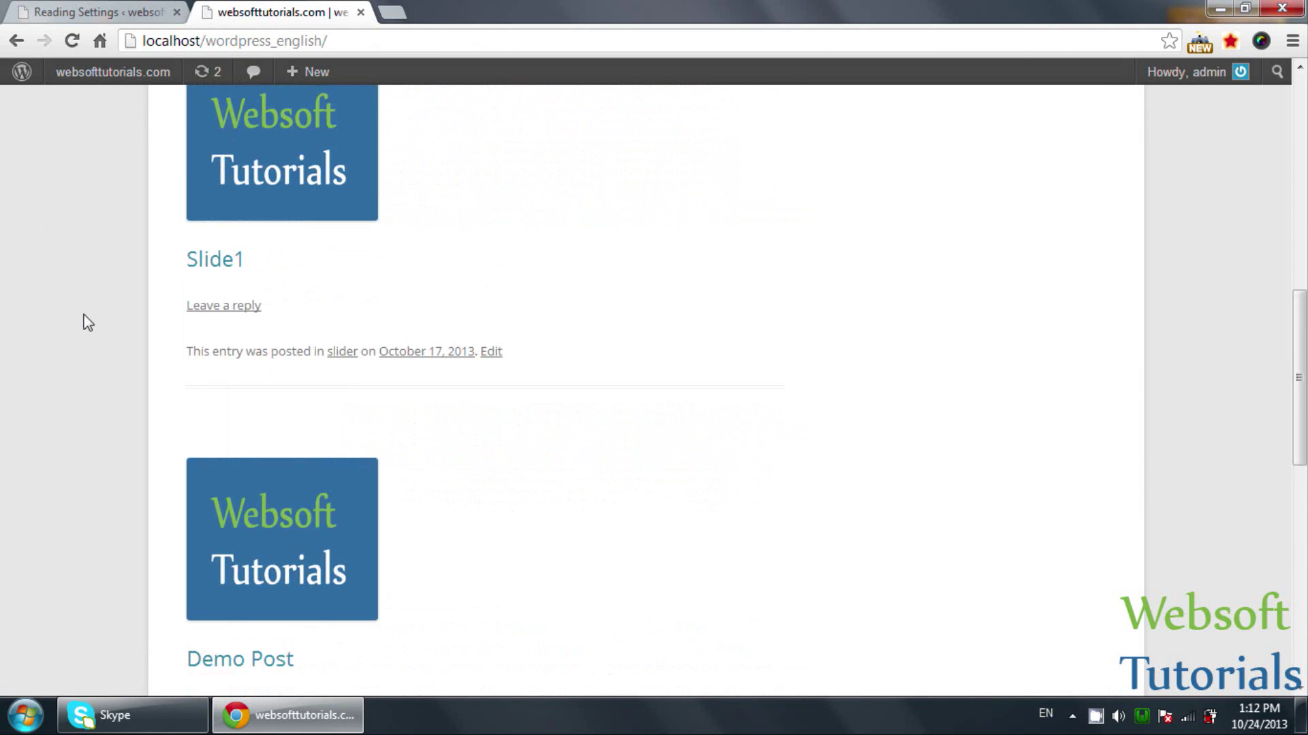
Step: Use a static front page with Home as the front page and Services as the posts page, then save
left_click(60, 8)
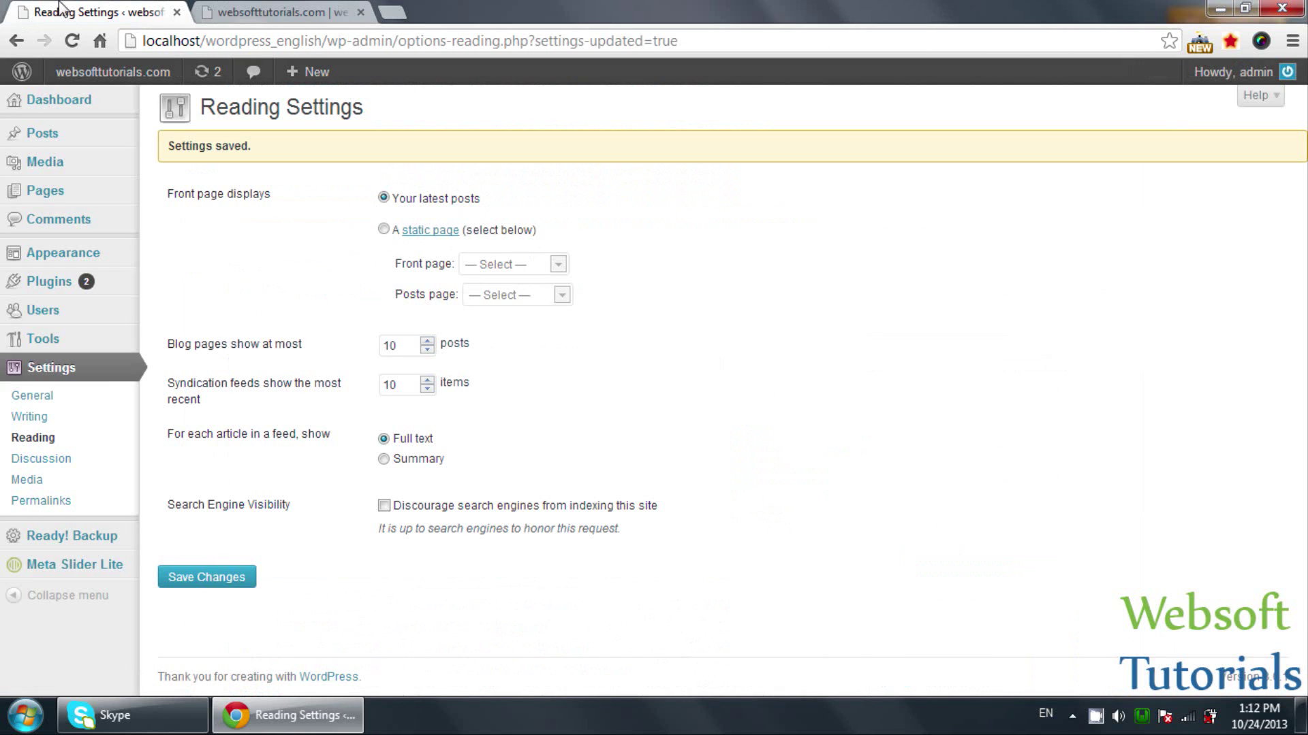
left_click(384, 231)
left_click(503, 267)
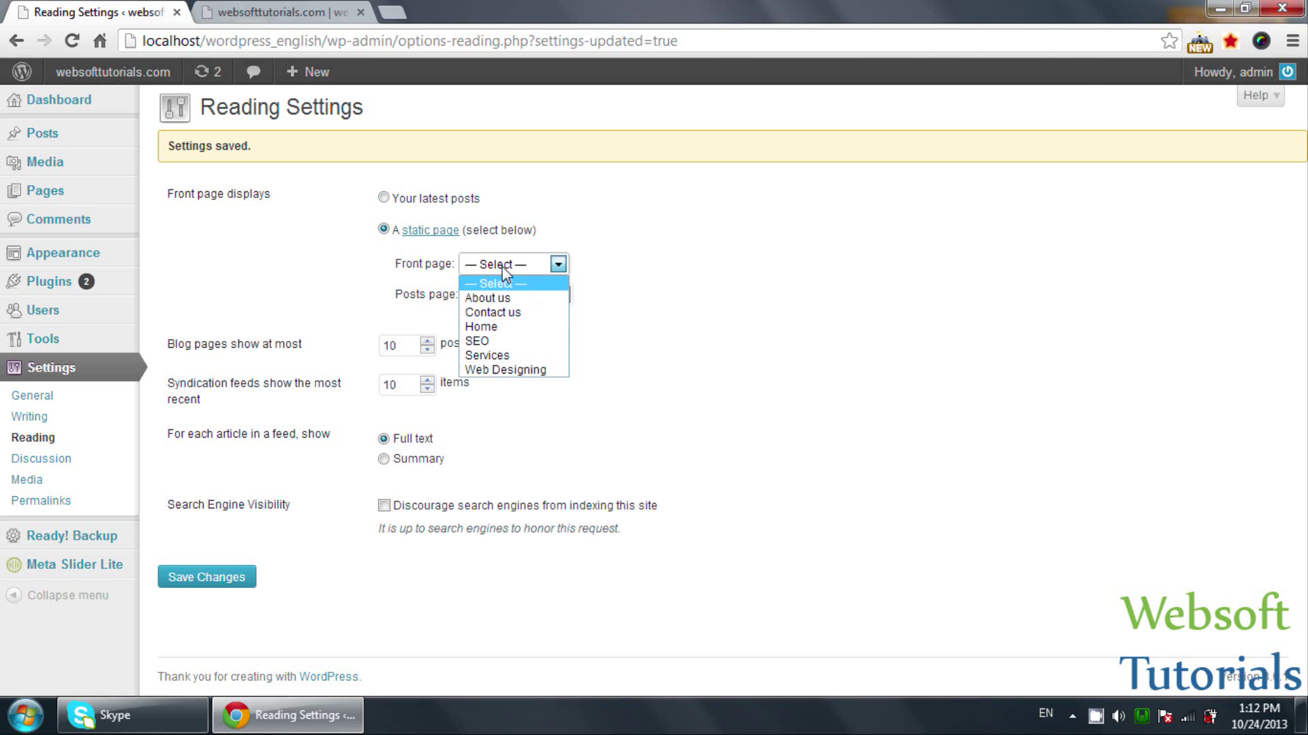
left_click(505, 327)
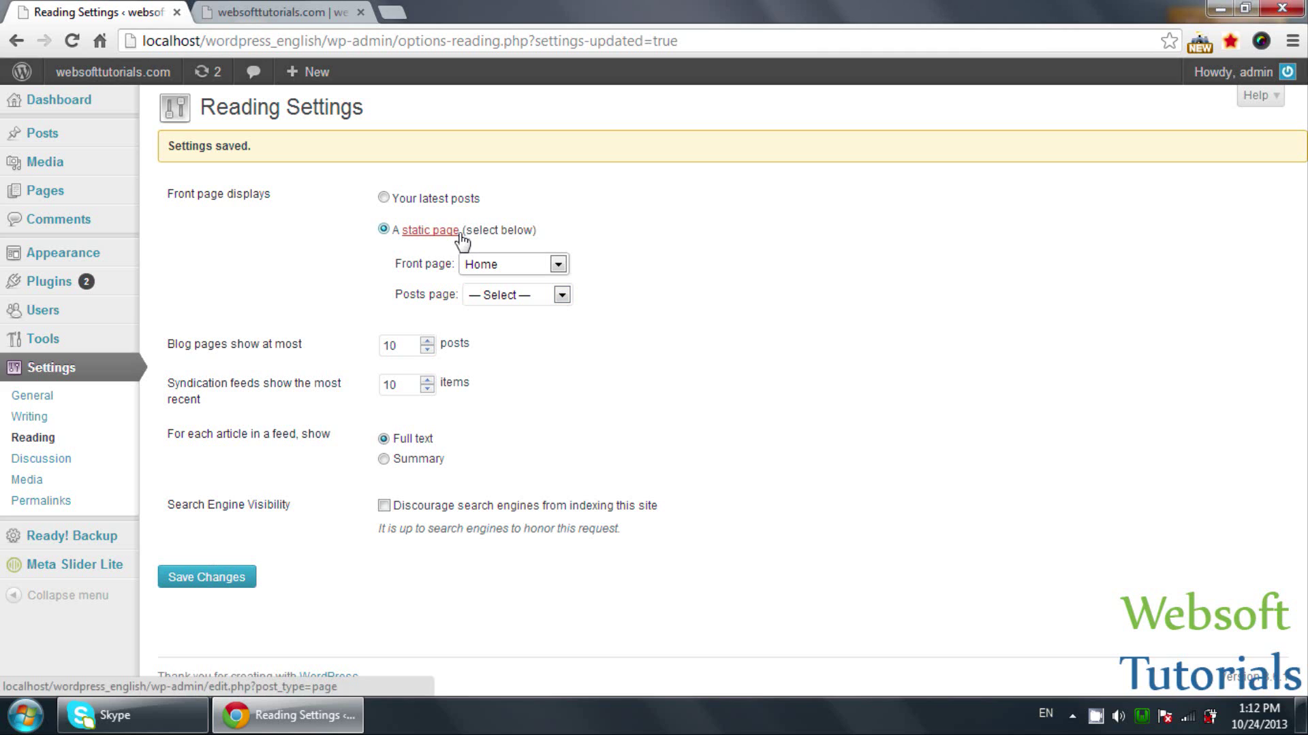
left_click(490, 297)
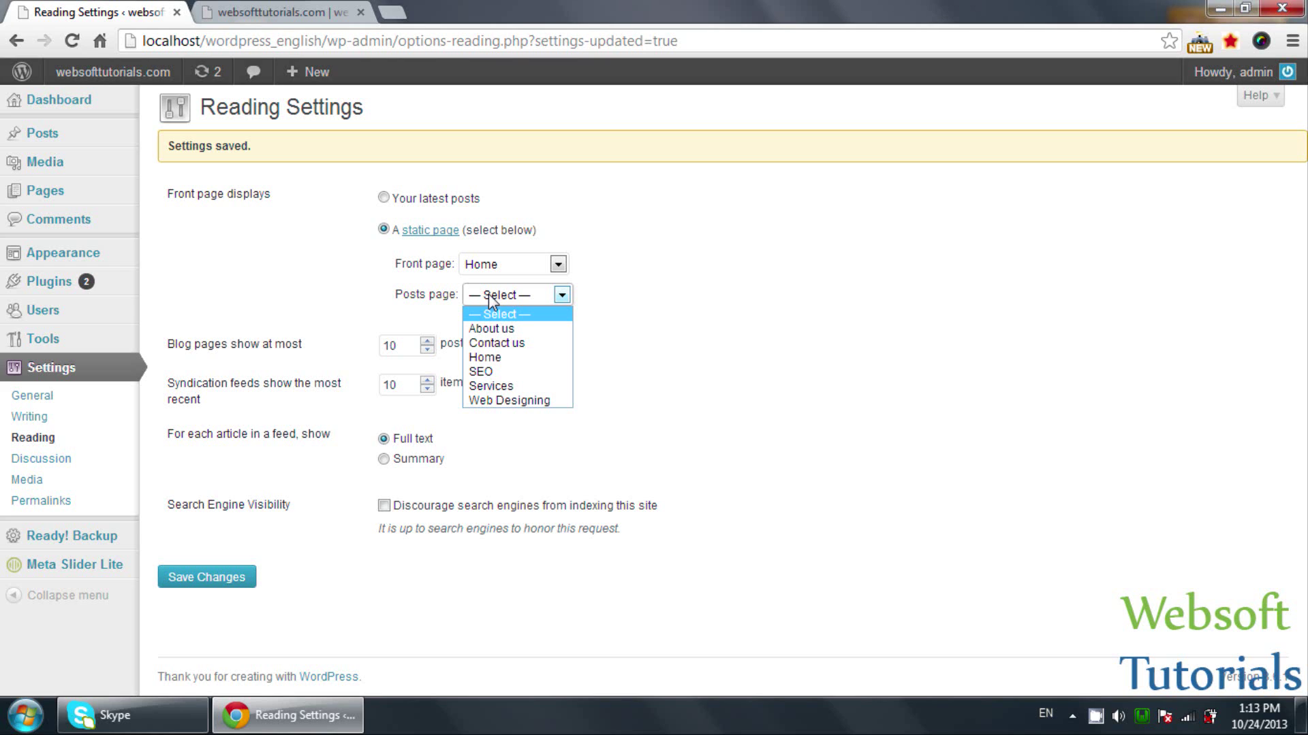
left_click(509, 385)
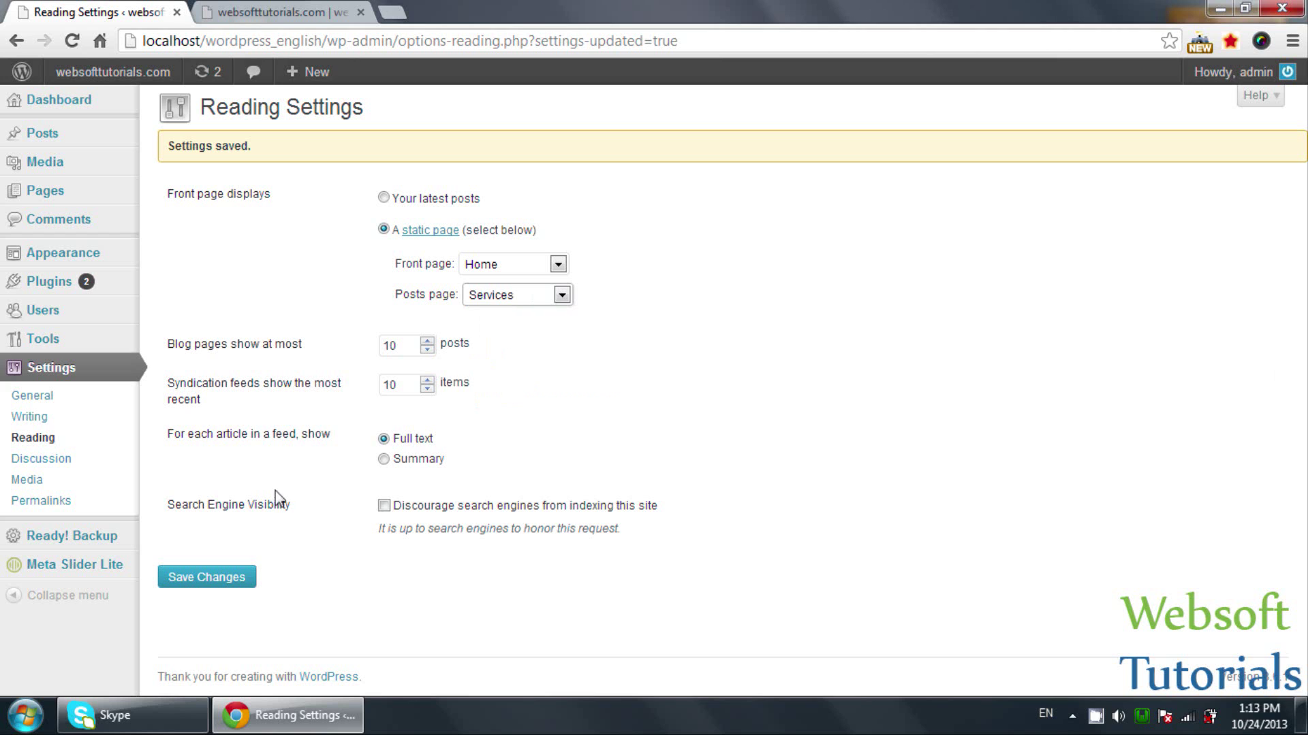
left_click(216, 572)
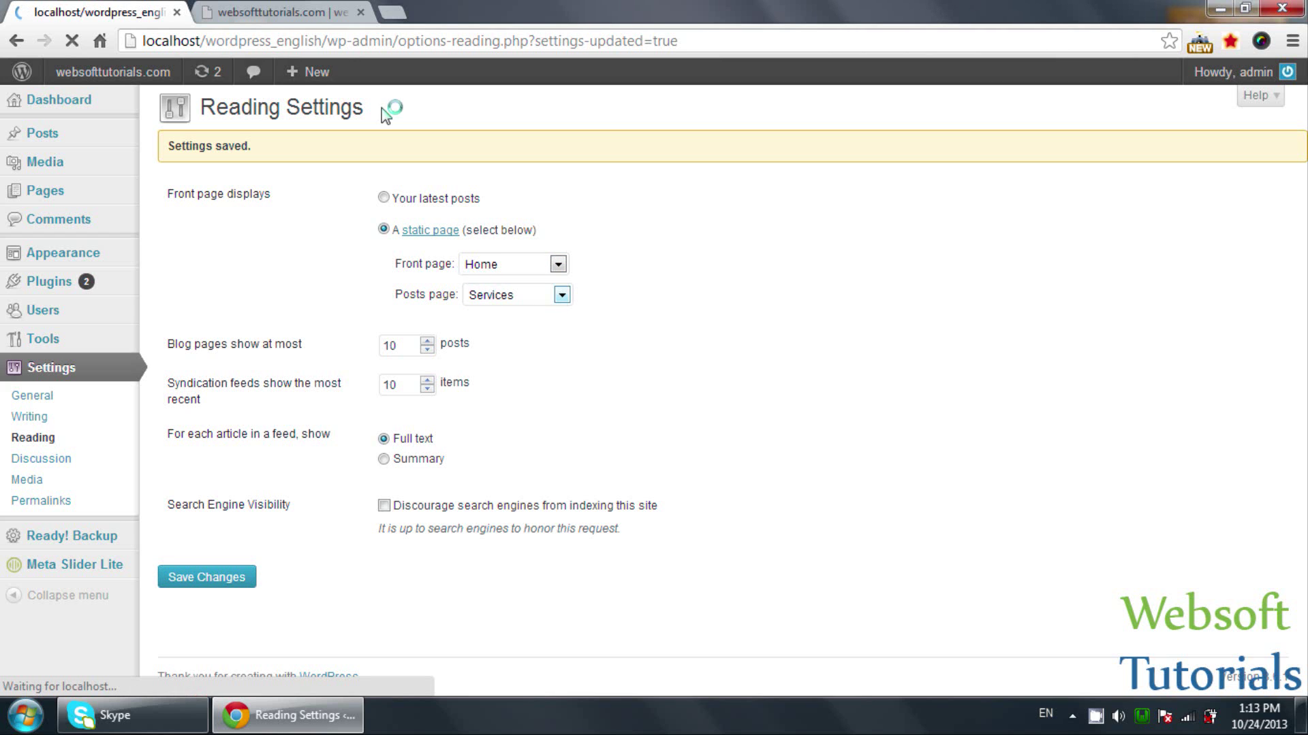
left_click(280, 12)
Step: Reload the live site and check the new static Home front page
left_click(286, 43)
key("Return")
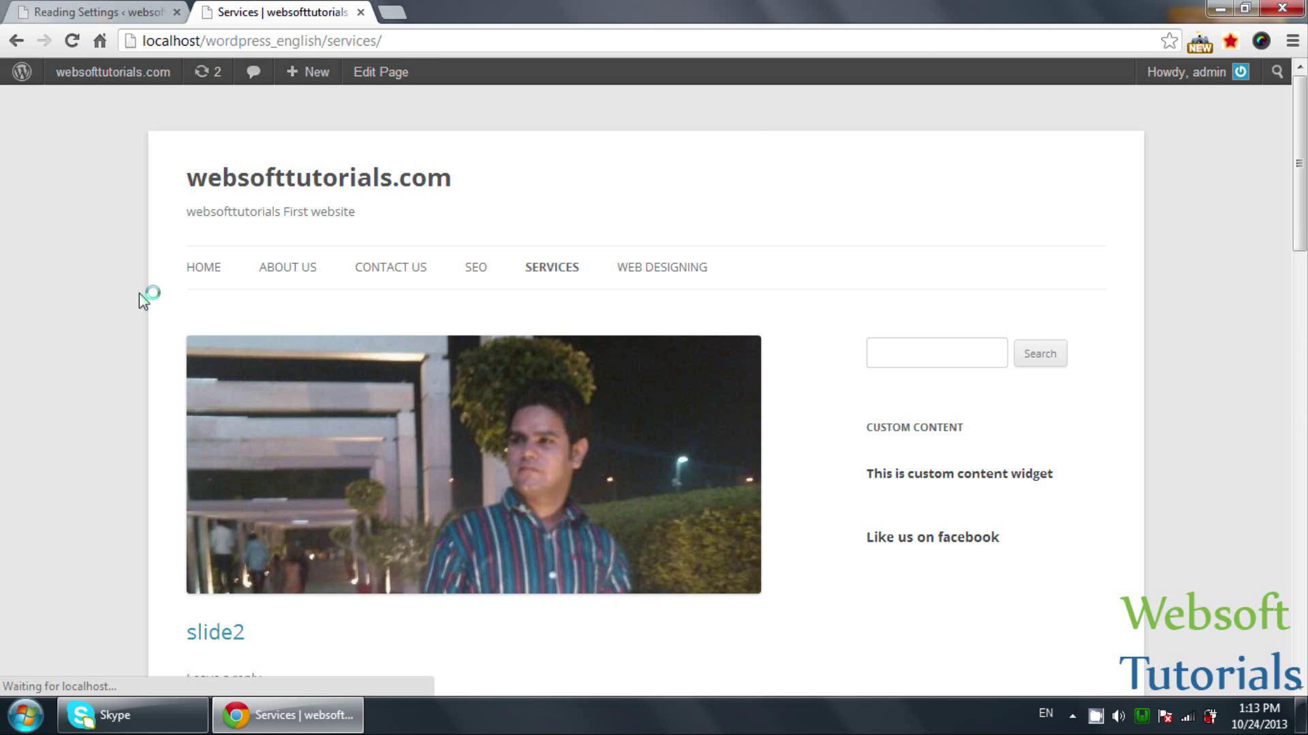
scroll(143, 301, "down", 3)
scroll(139, 293, "up", 3)
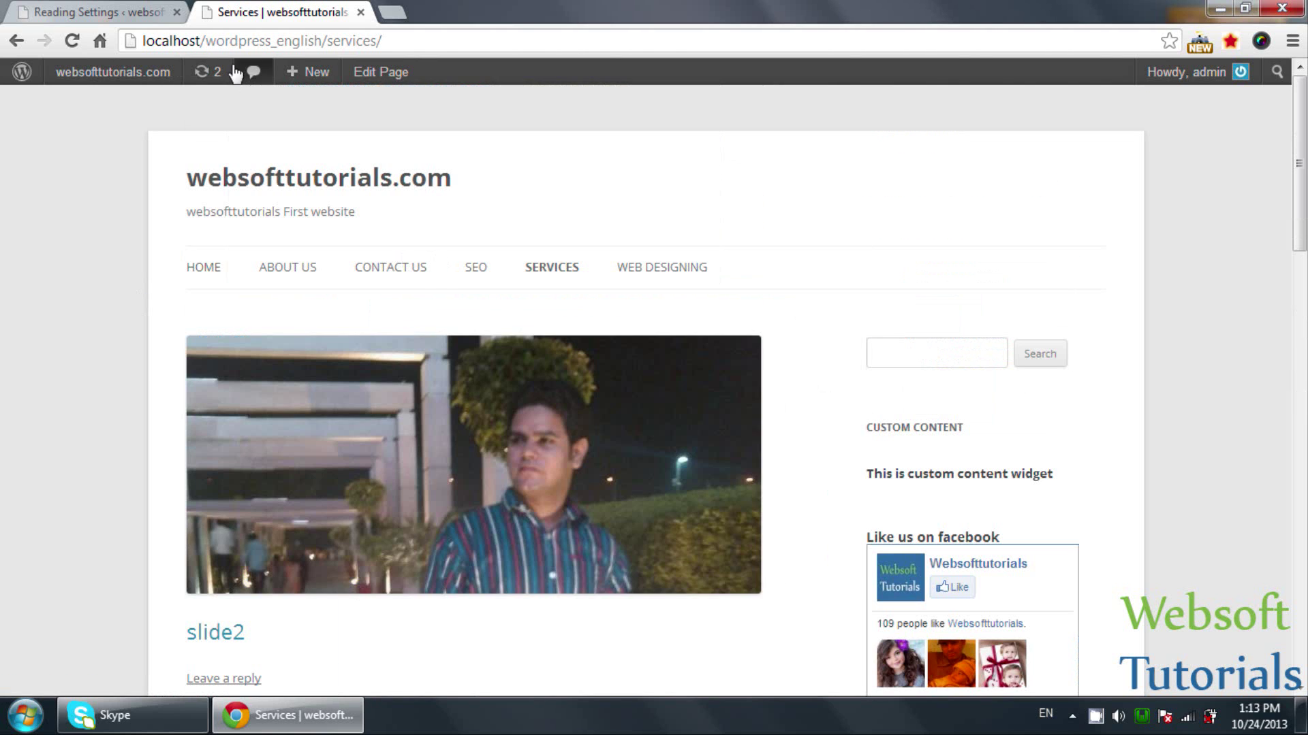
Step: Change 'Blog pages show at most' from 10 to 1 post and save the Reading settings
left_click(112, 10)
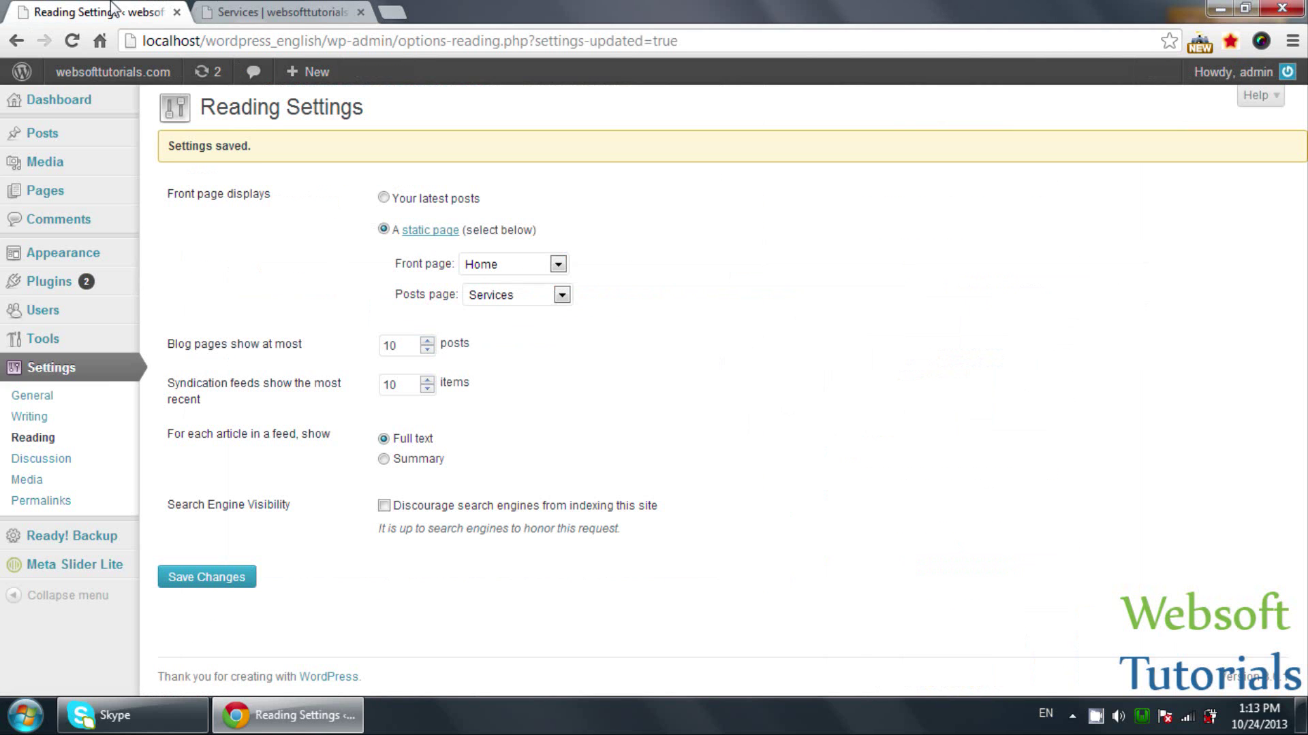
left_click(403, 350)
key("BackSpace")
type("1")
key("BackSpace")
left_click(218, 579)
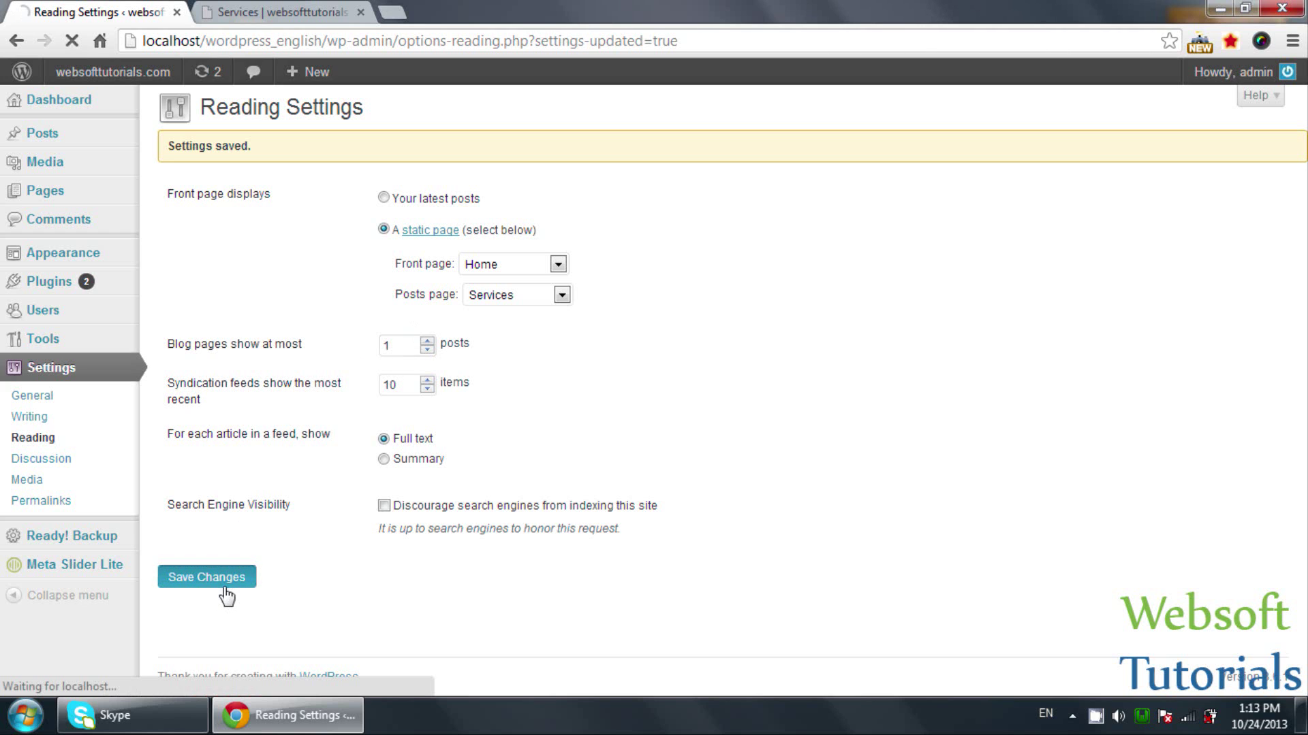
Step: Reload the Services page and go to Older posts, confirming page 2 shows only Slide1
left_click(293, 12)
key("F5")
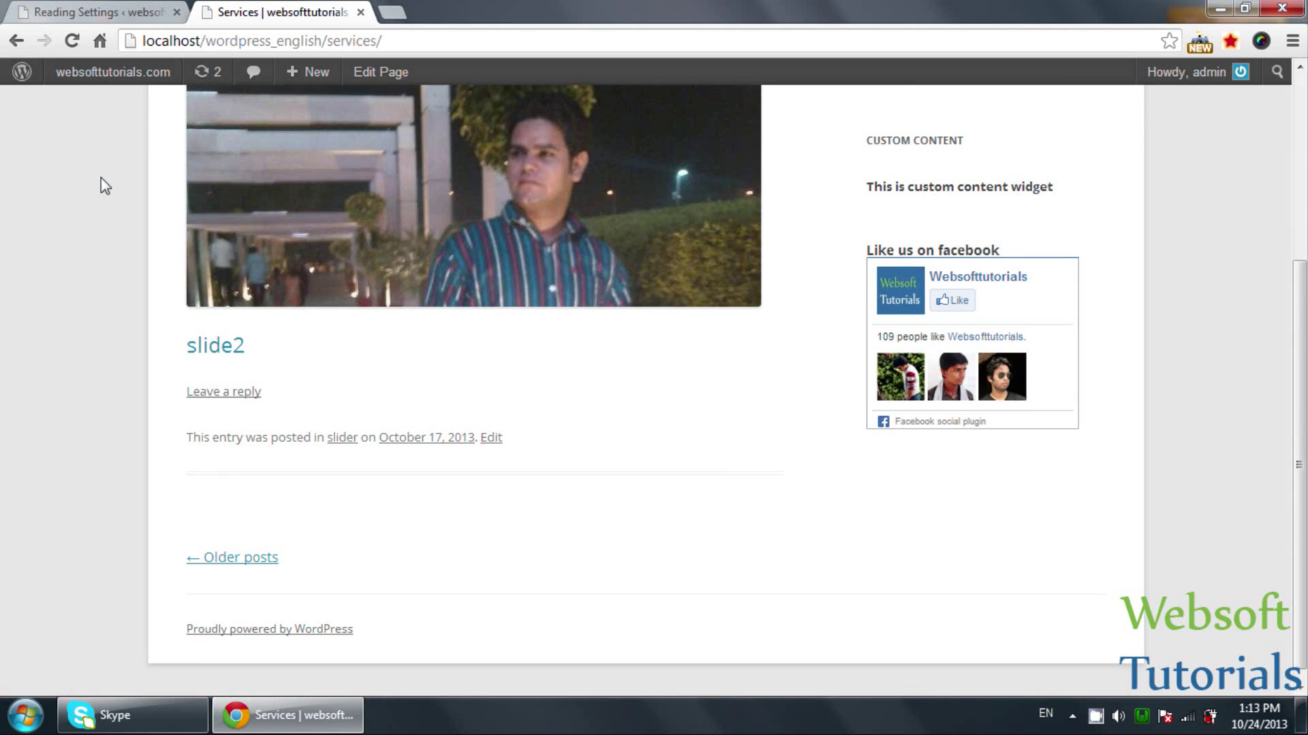
left_click(245, 544)
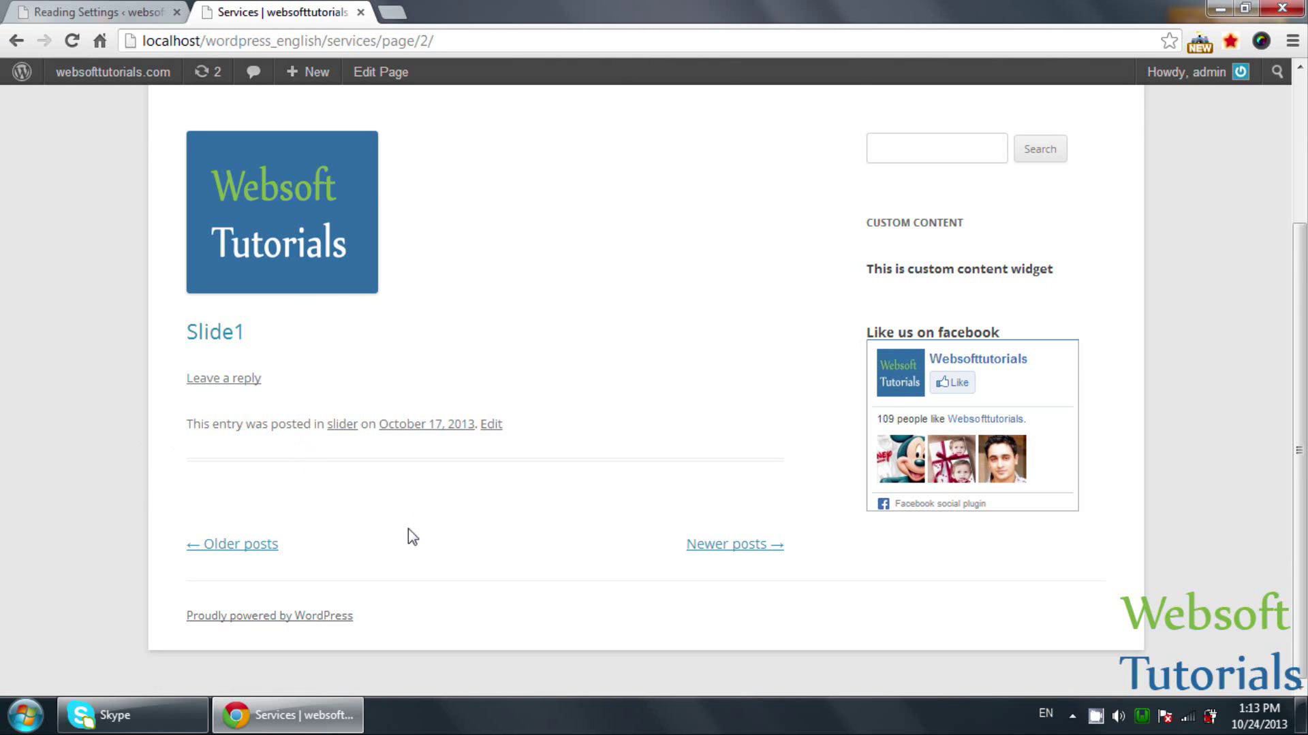
scroll(641, 484, "up", 3)
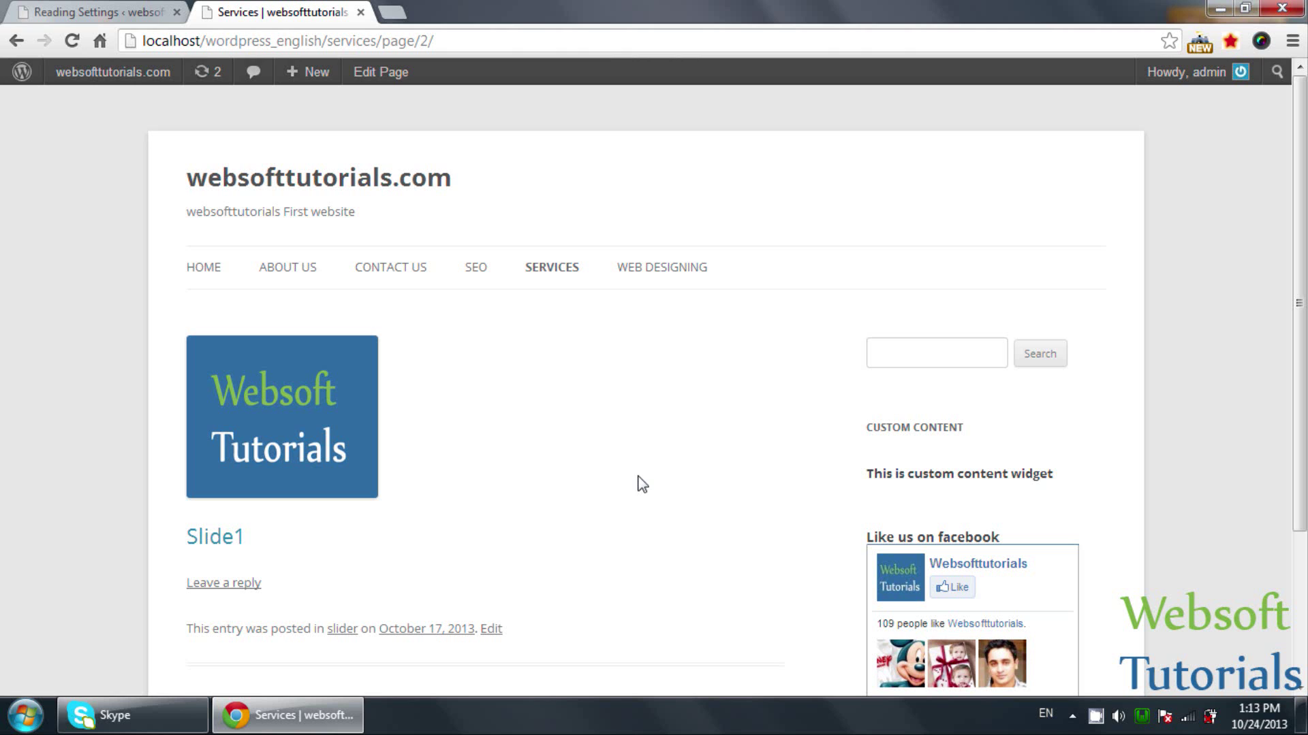
scroll(641, 483, "down", 3)
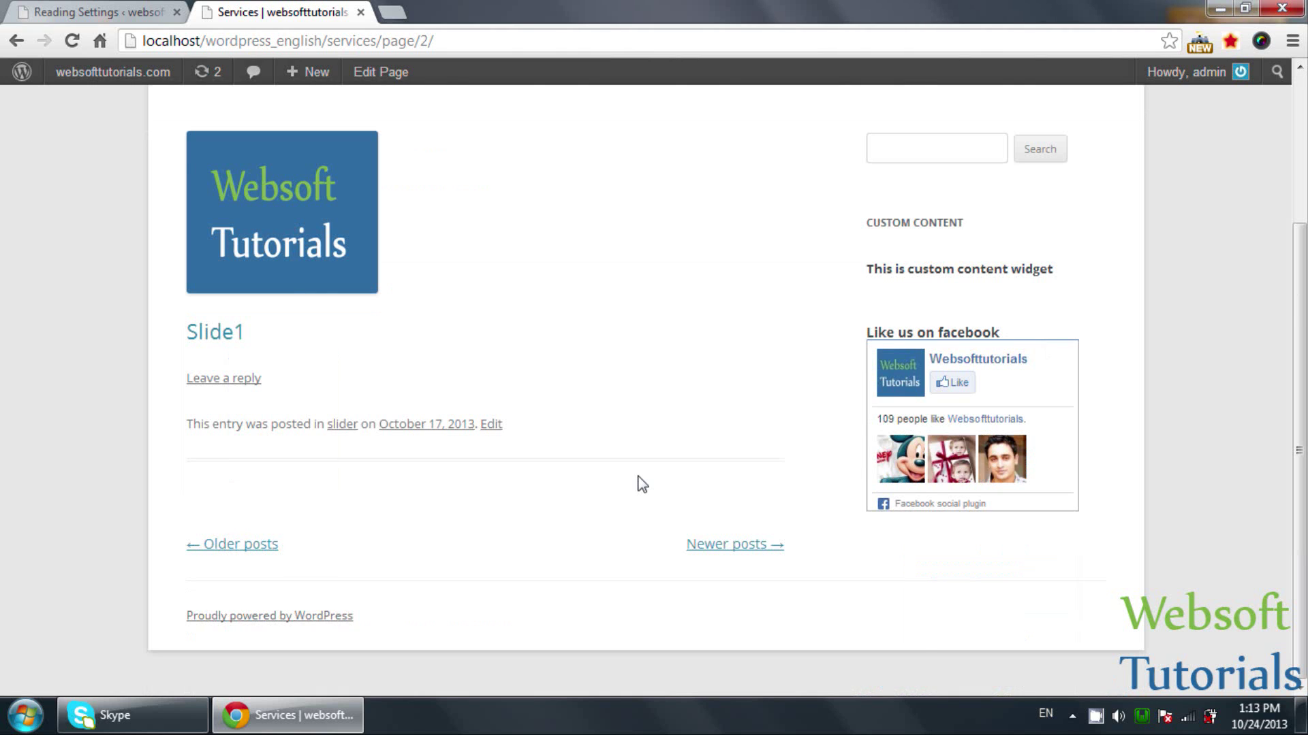
scroll(642, 483, "up", 3)
scroll(636, 482, "down", 3)
scroll(641, 436, "up", 3)
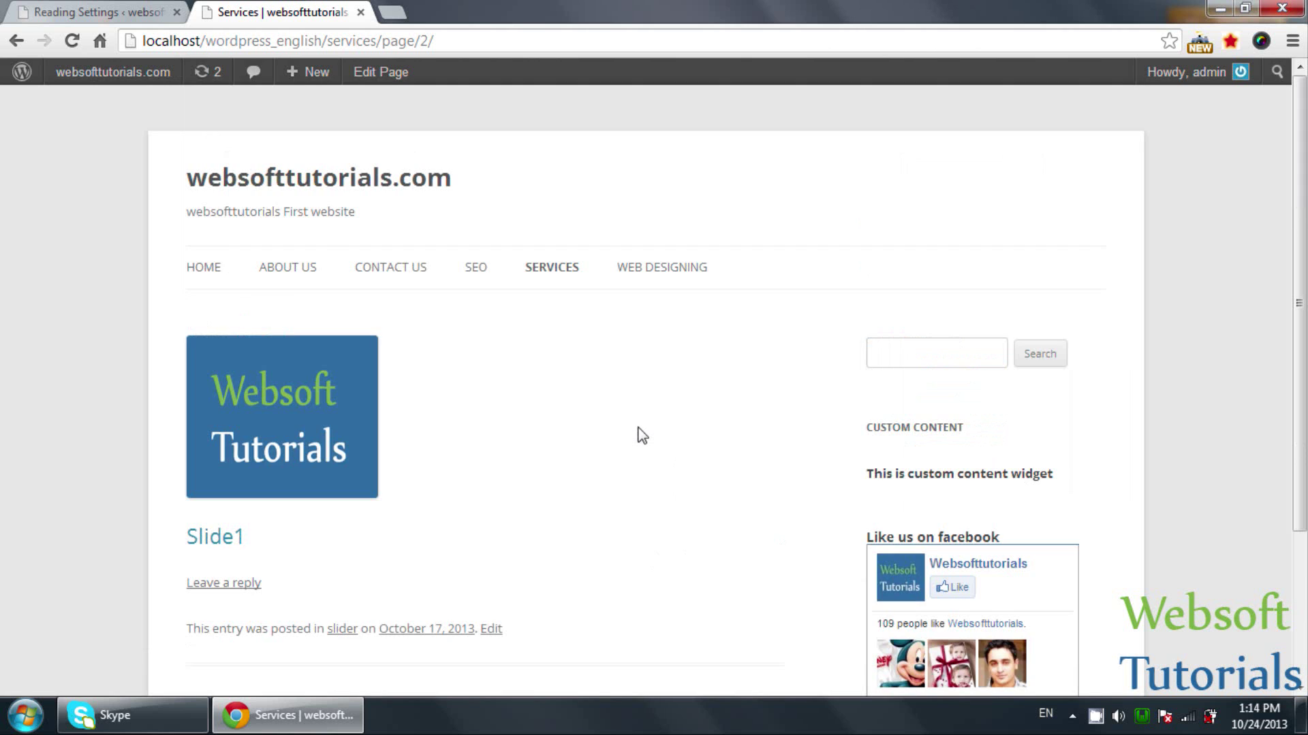
scroll(641, 436, "down", 3)
left_click(183, 10)
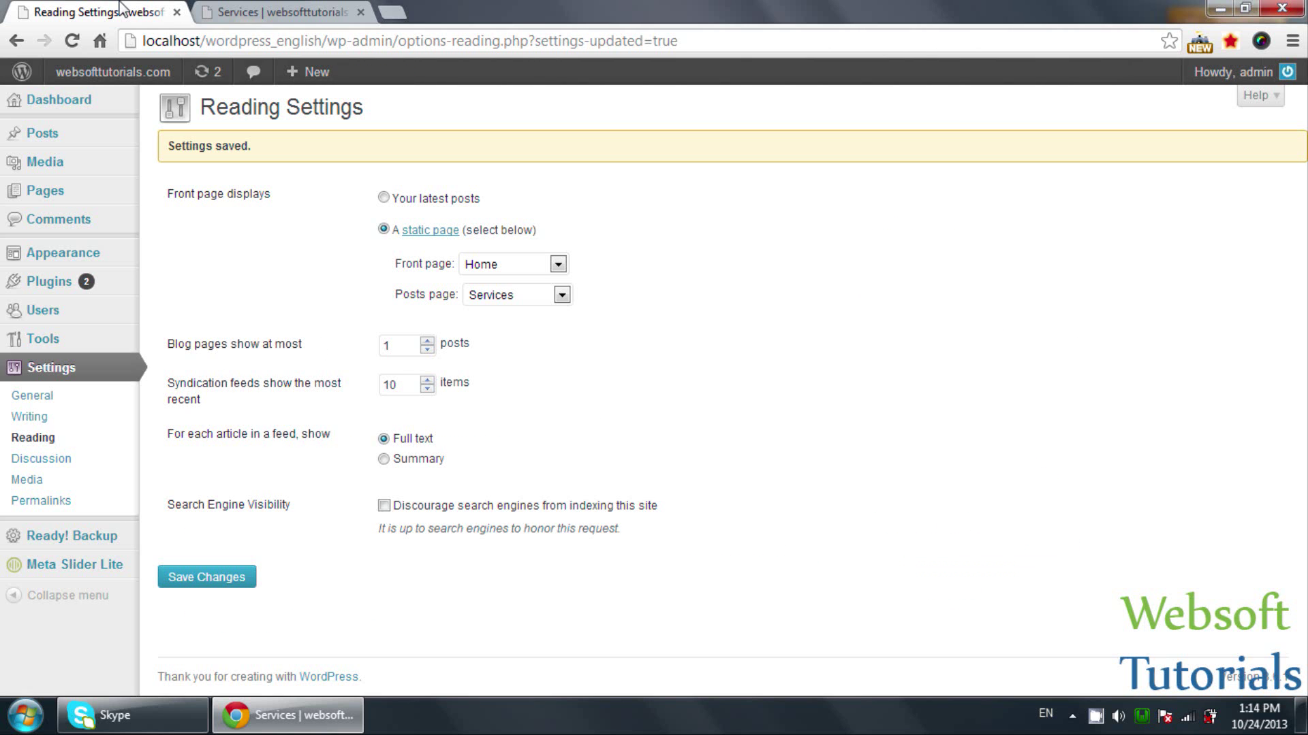
Step: Go to Permalink Settings, where the Post name structure (/%postname%/) is saved
left_click(106, 493)
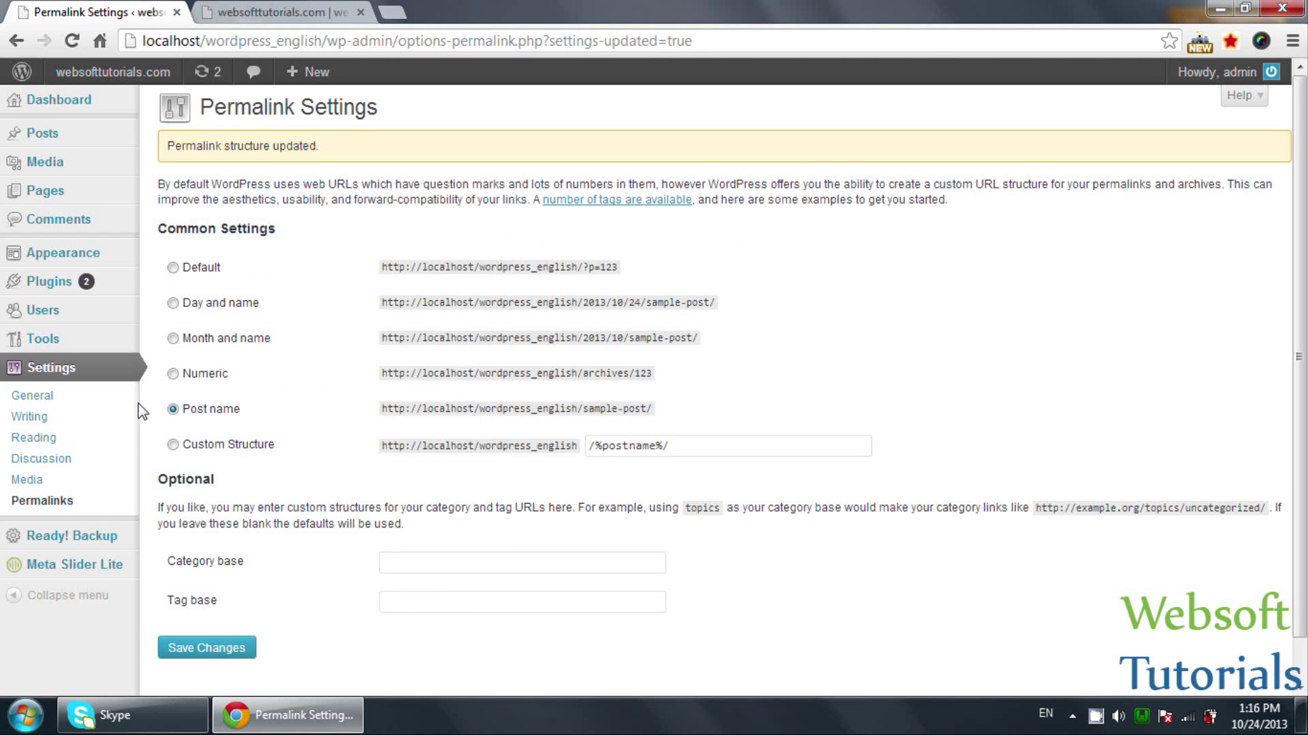
Step: Reload Permalink Settings and inspect the site's home page address in the other tab
left_click(96, 505)
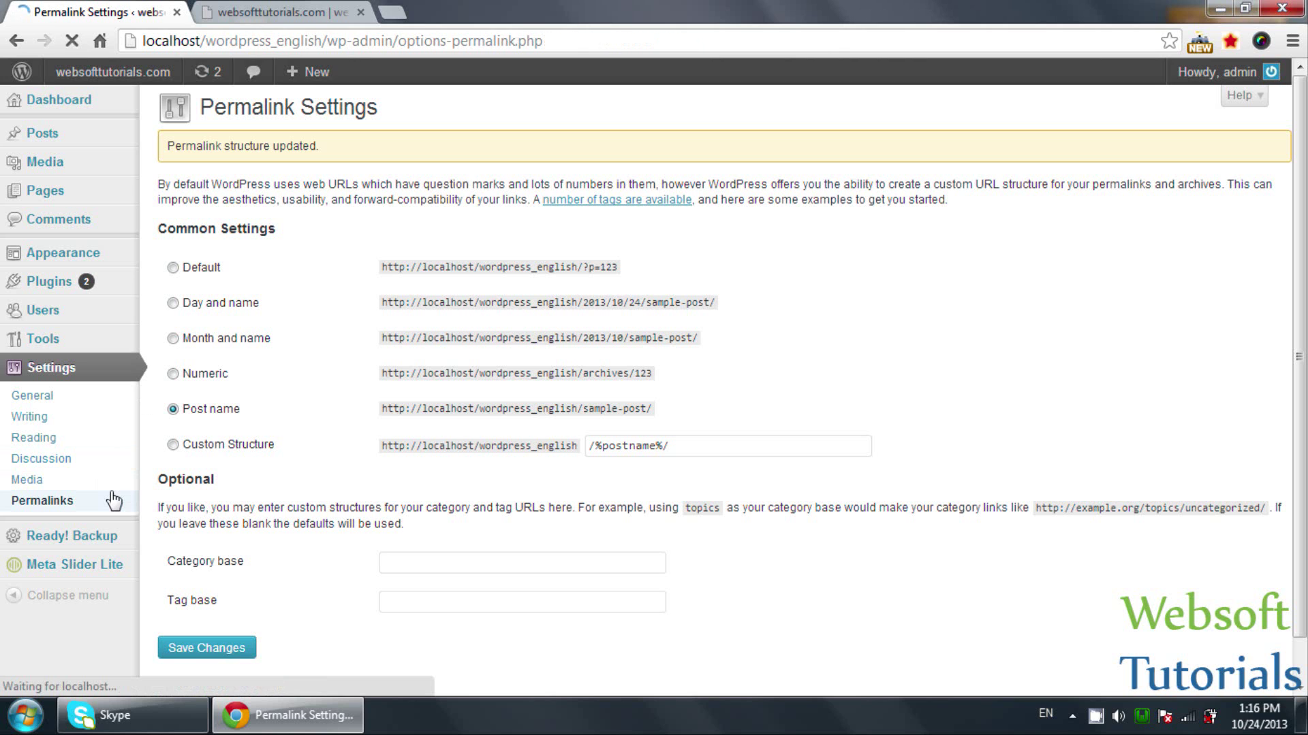
left_click(270, 10)
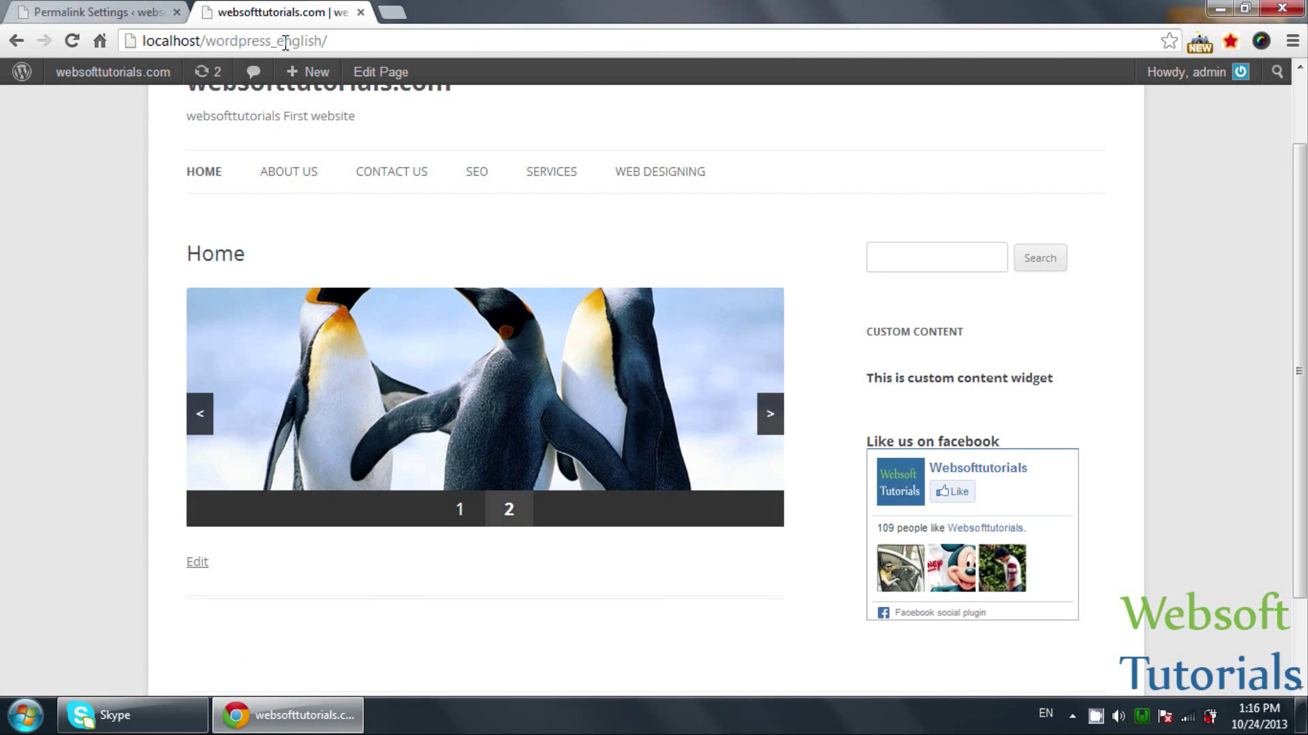
left_click_drag(285, 40, 340, 41)
left_click(83, 11)
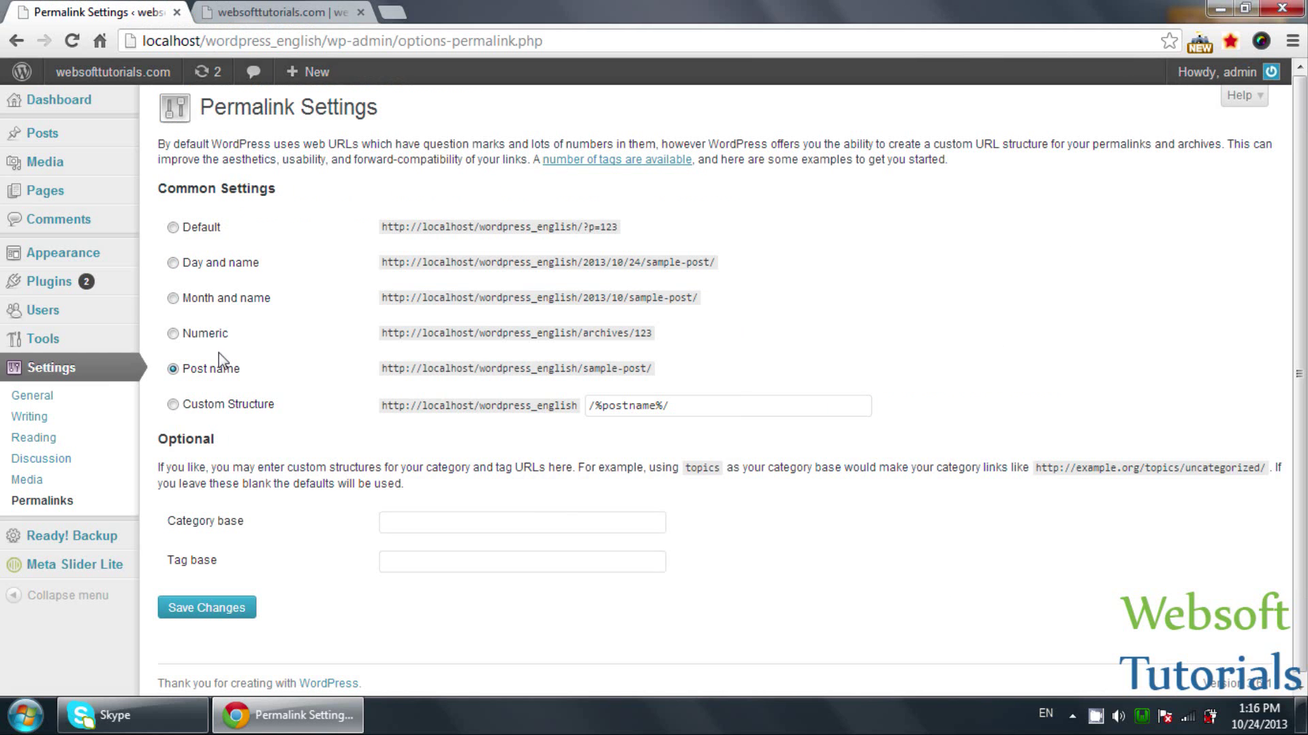
Step: Browse About us, Services and the slide2 post to check their Post name URLs
left_click(298, 22)
left_click(286, 175)
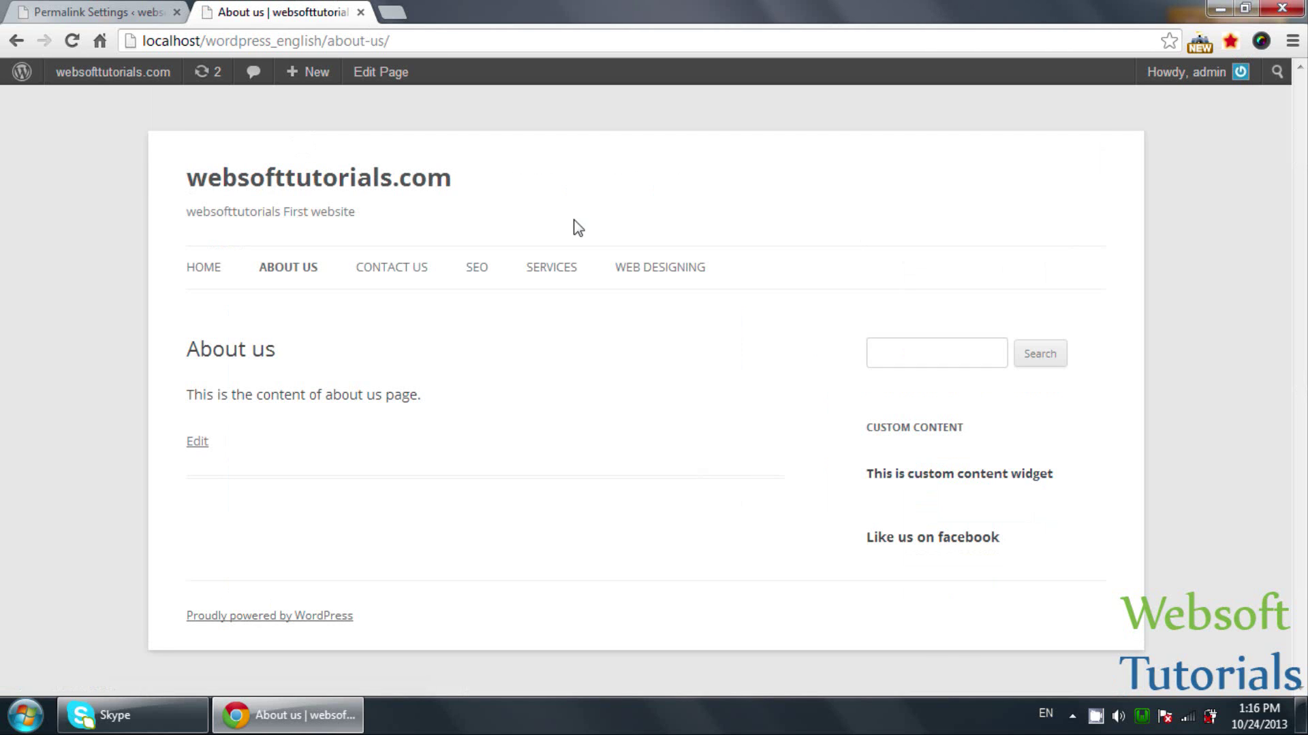
left_click(563, 272)
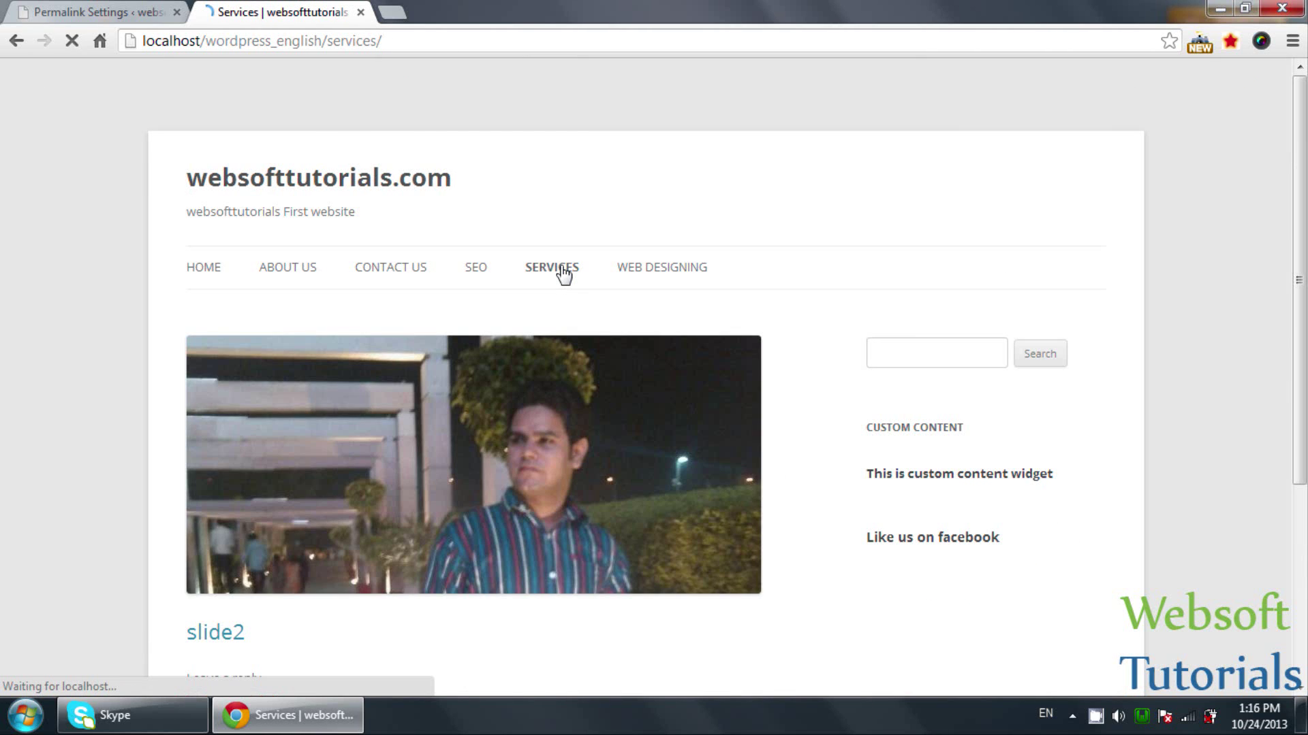
scroll(564, 271, "down", 3)
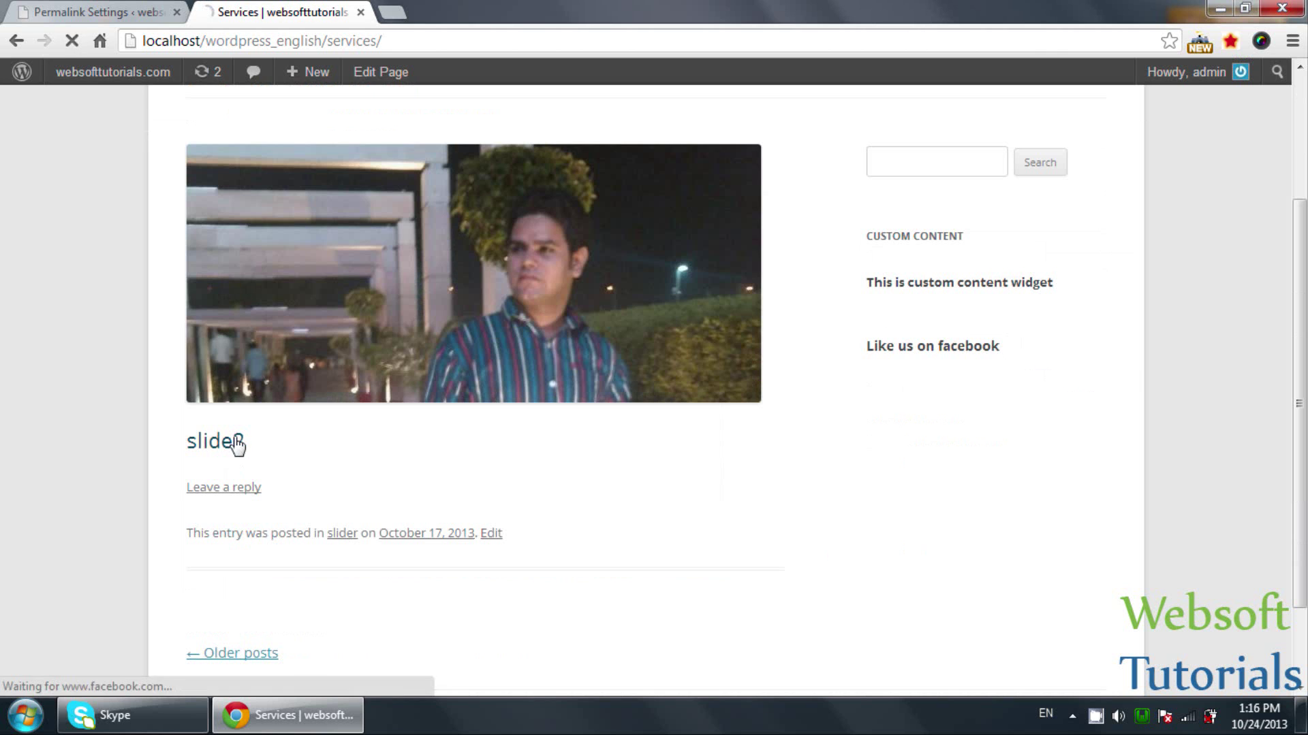
left_click(236, 443)
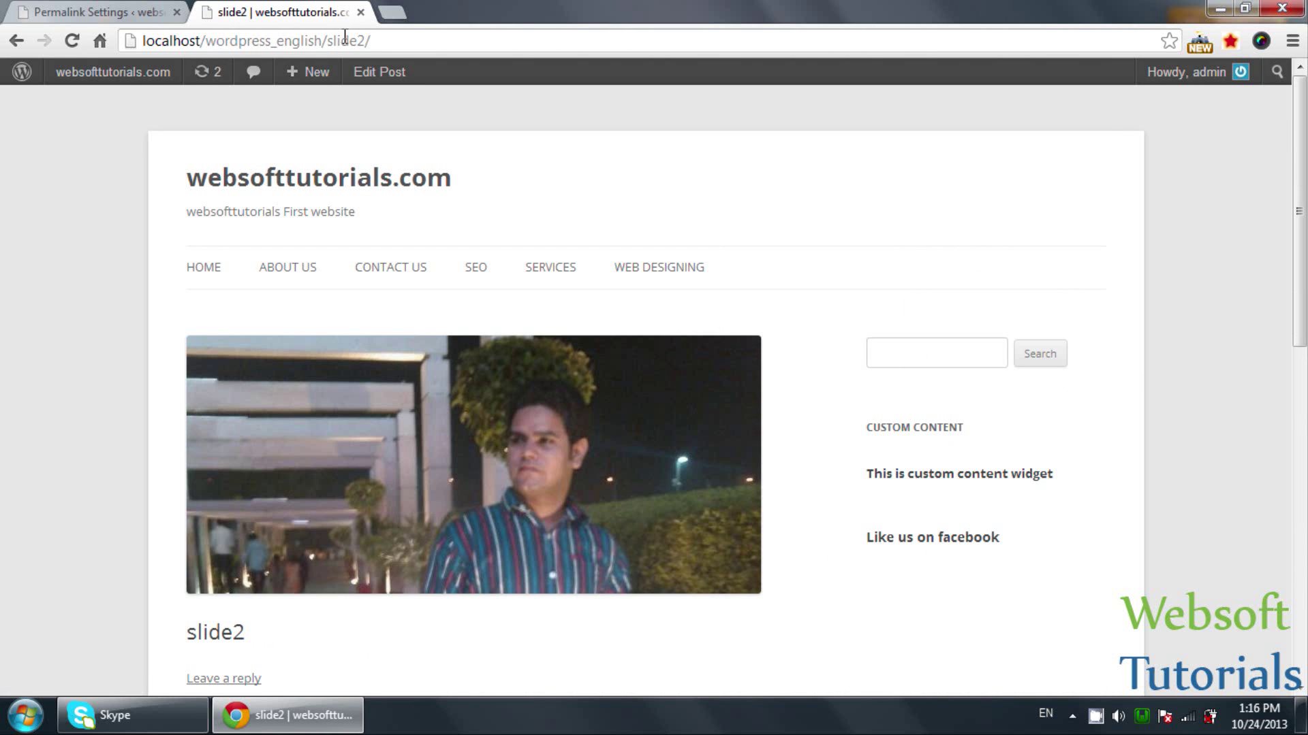
left_click_drag(345, 37, 370, 40)
Step: Switch permalinks back to Default, save, then open Contact us from the home page at ?page_id=75
left_click(102, 12)
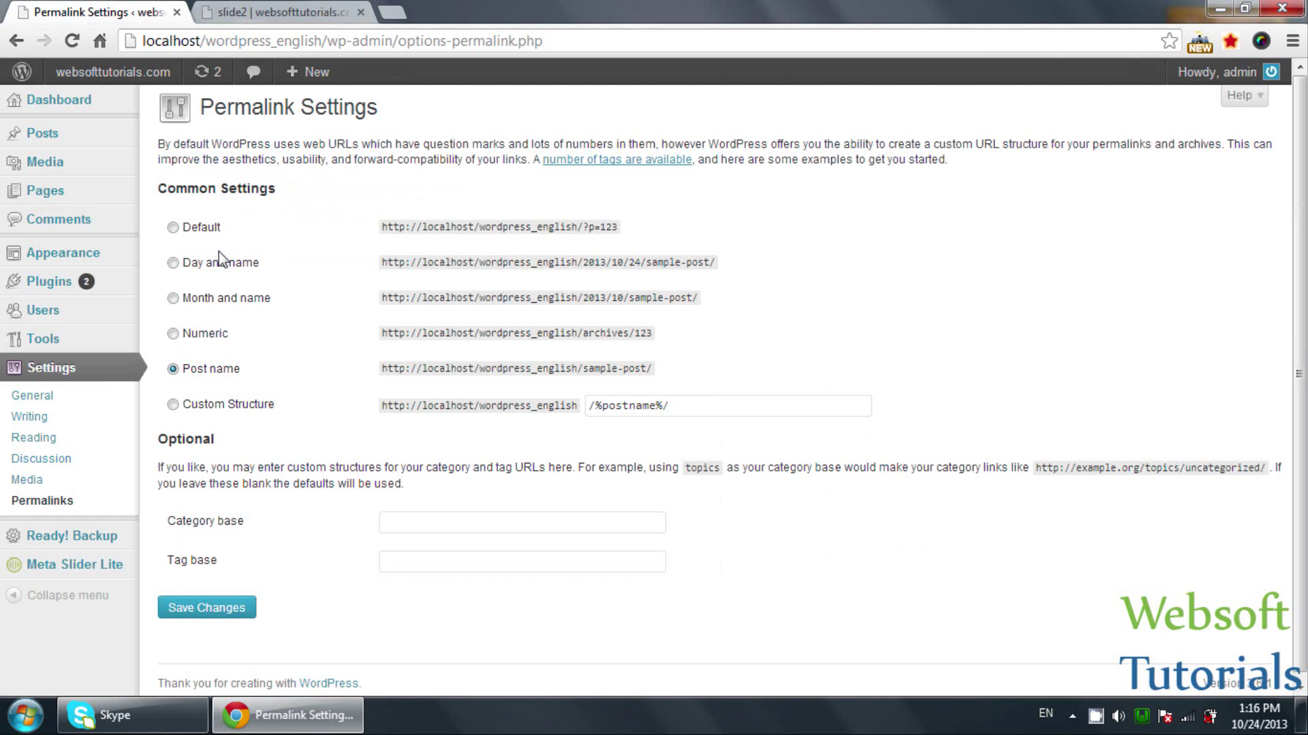
left_click(173, 227)
left_click(206, 606)
left_click(286, 12)
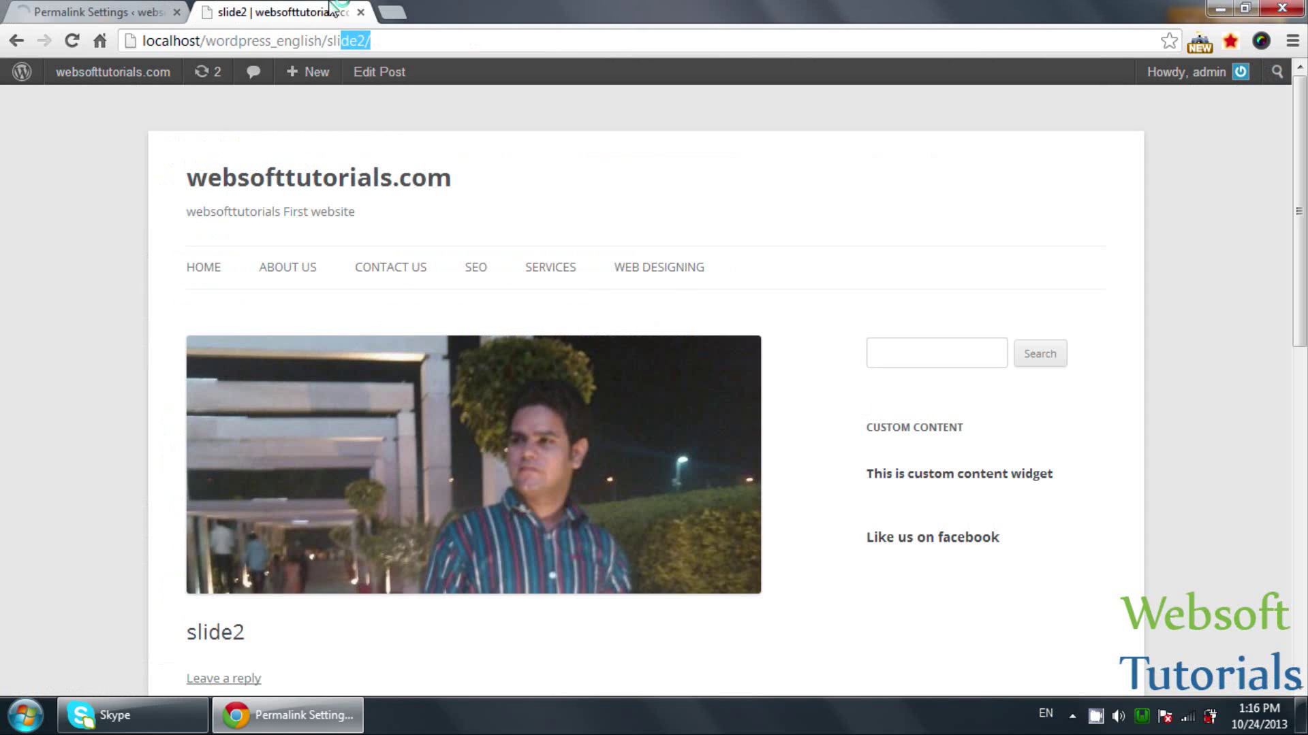
left_click_drag(326, 43, 447, 37)
key("ctrl+shift+Left")
key("BackSpace")
key("Return")
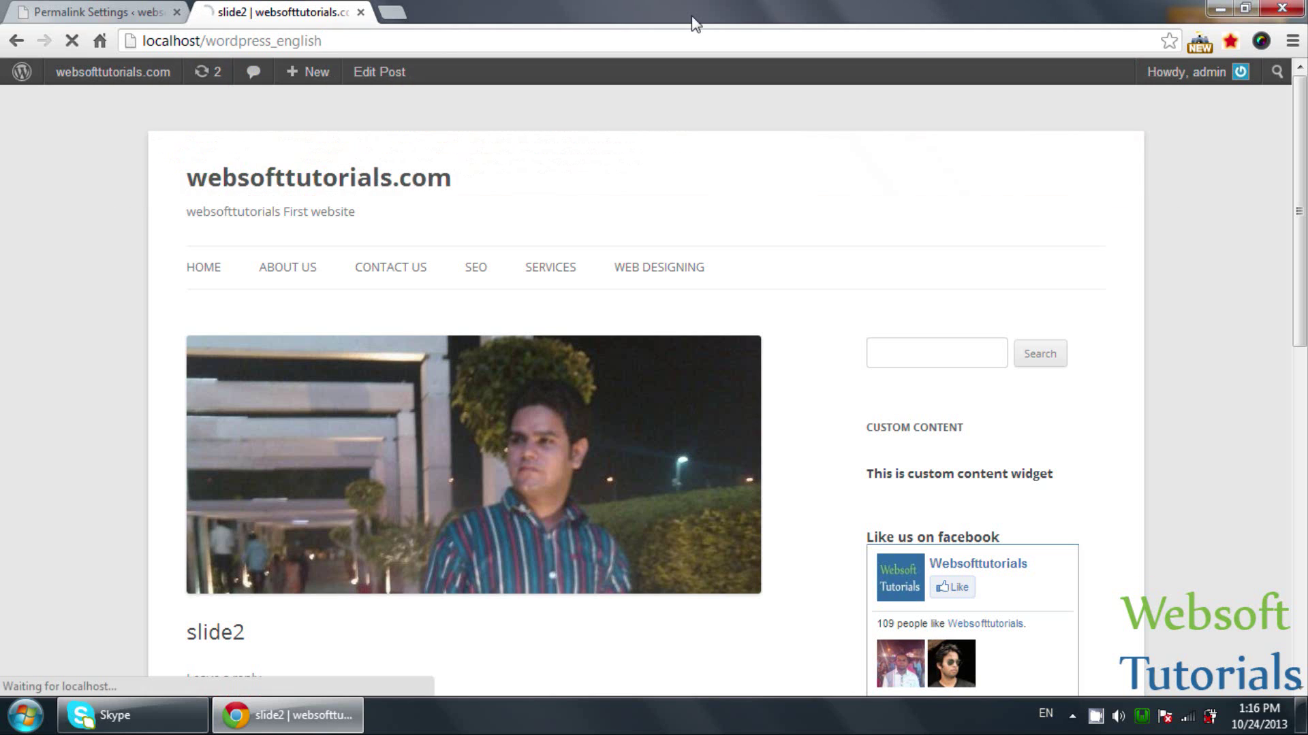
left_click(356, 269)
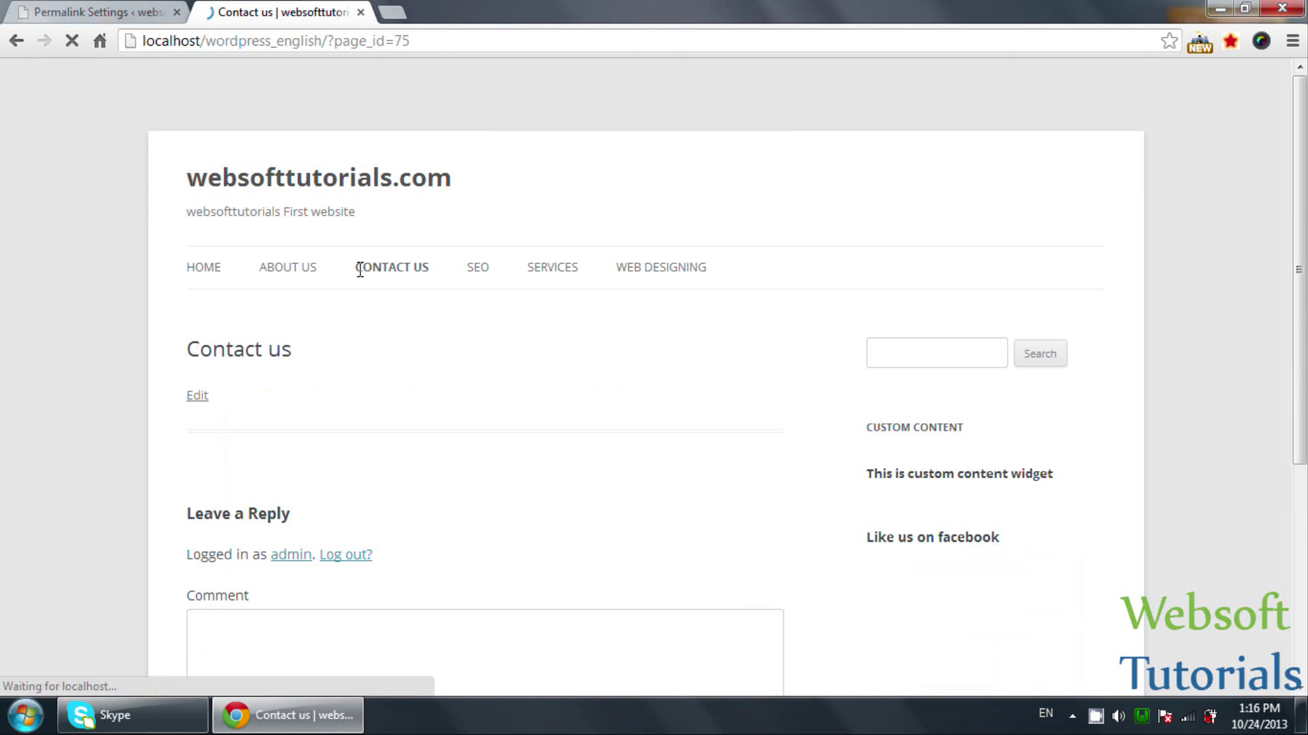
left_click(77, 9)
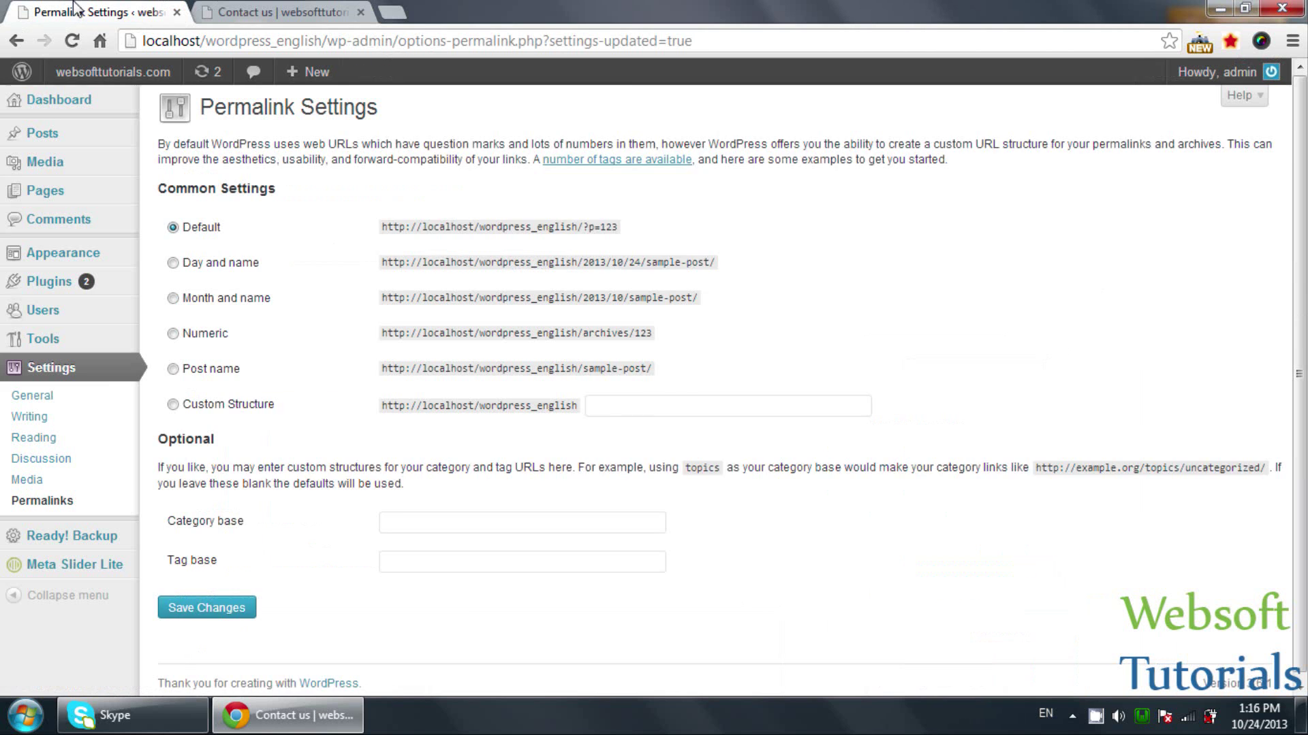